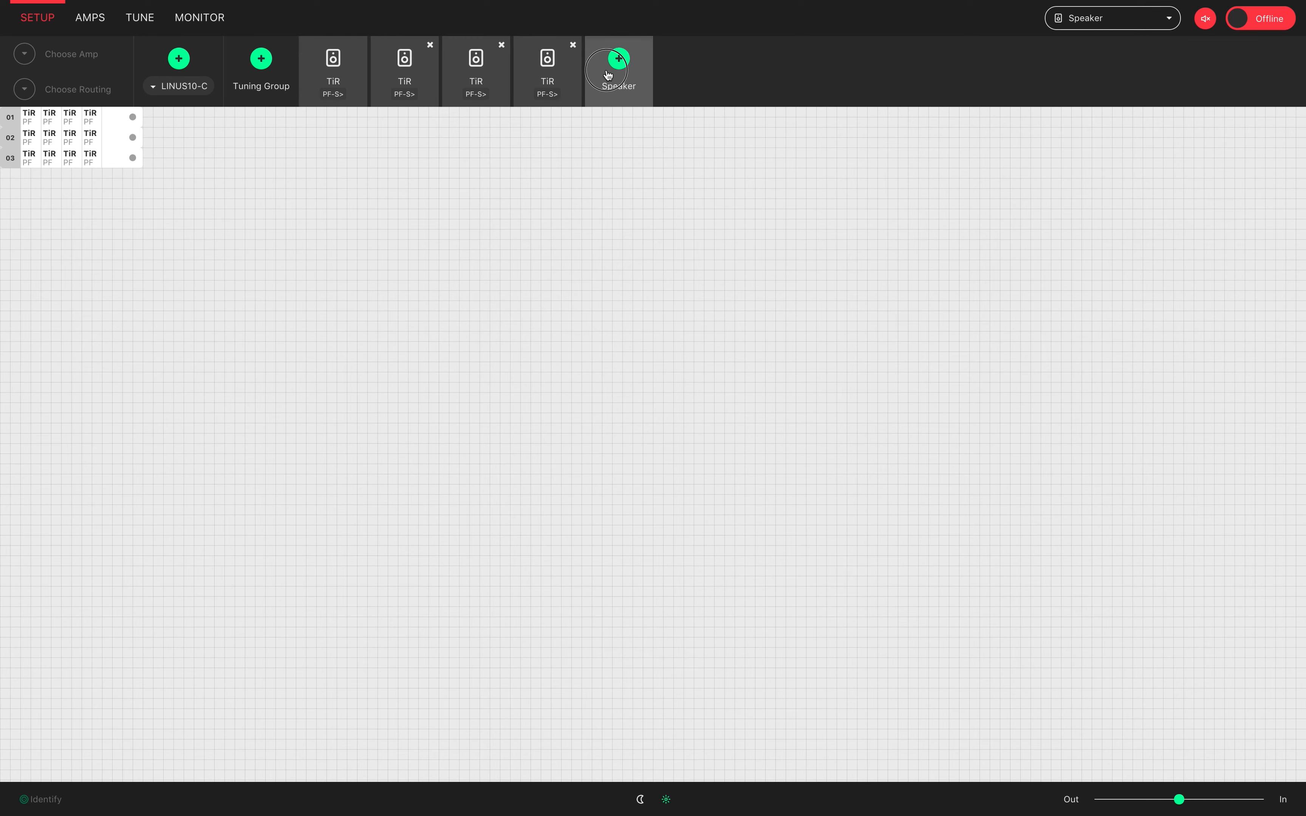
- Add another speaker slot and set the second speaker to the two-way ViRAY line array type with LF and HF-S outputs
{"action": "left_click", "coordinate": [610, 75]}
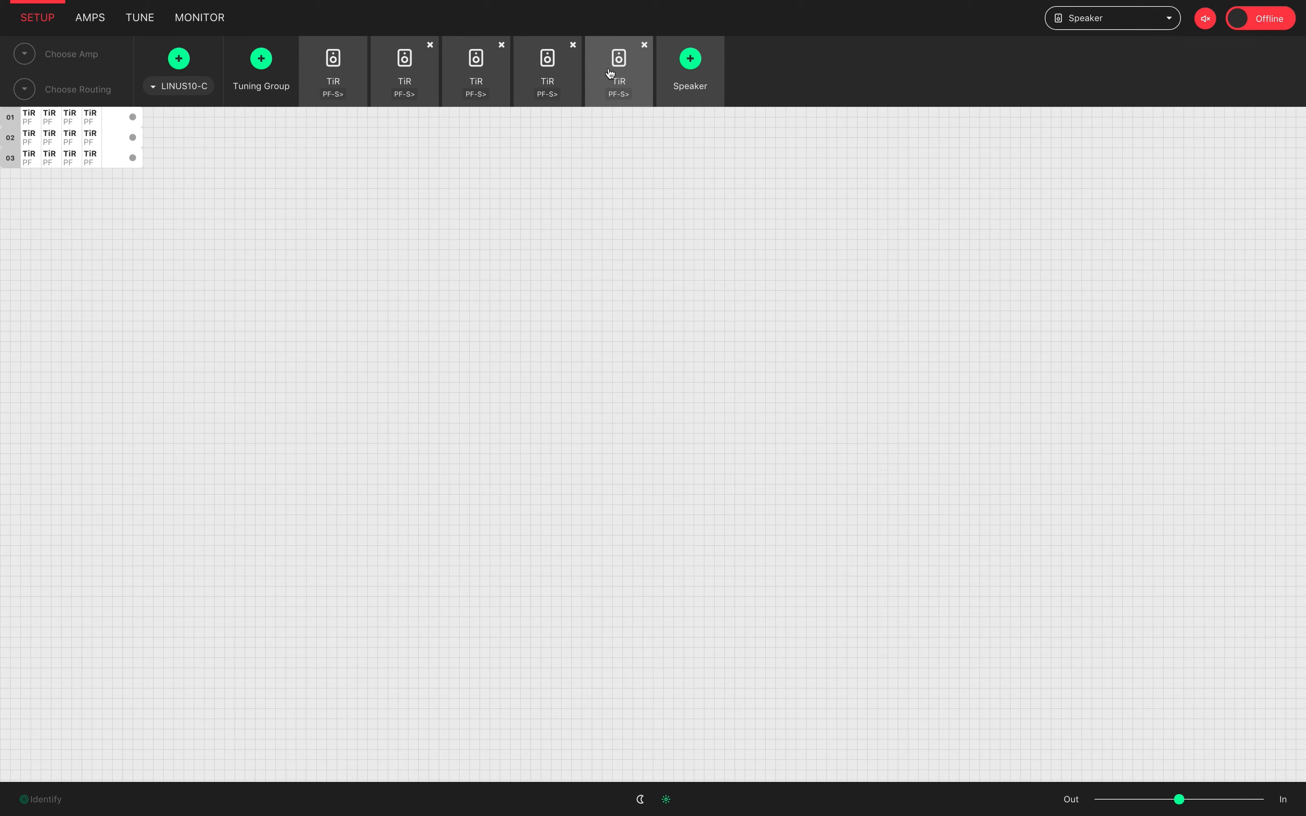
{"action": "left_click", "coordinate": [414, 94]}
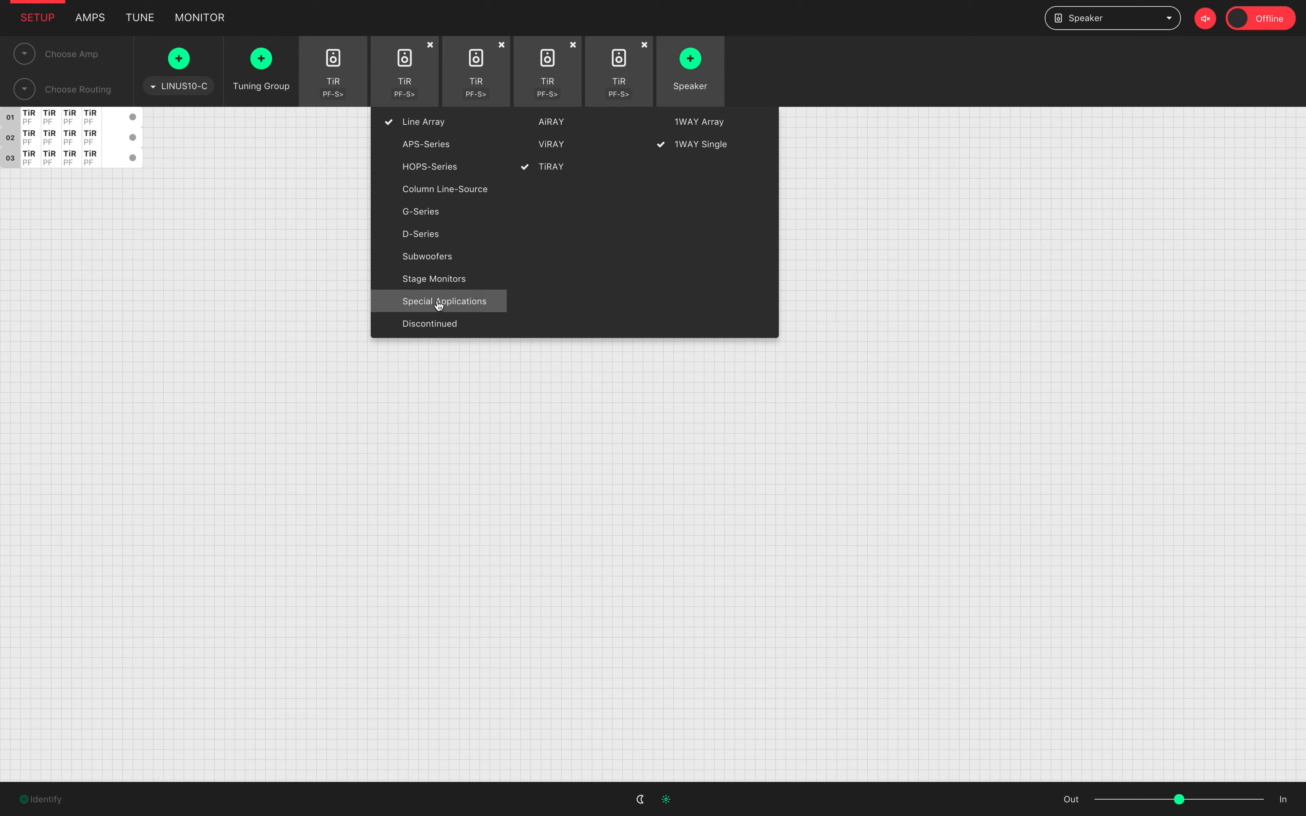
{"action": "left_click", "coordinate": [553, 151]}
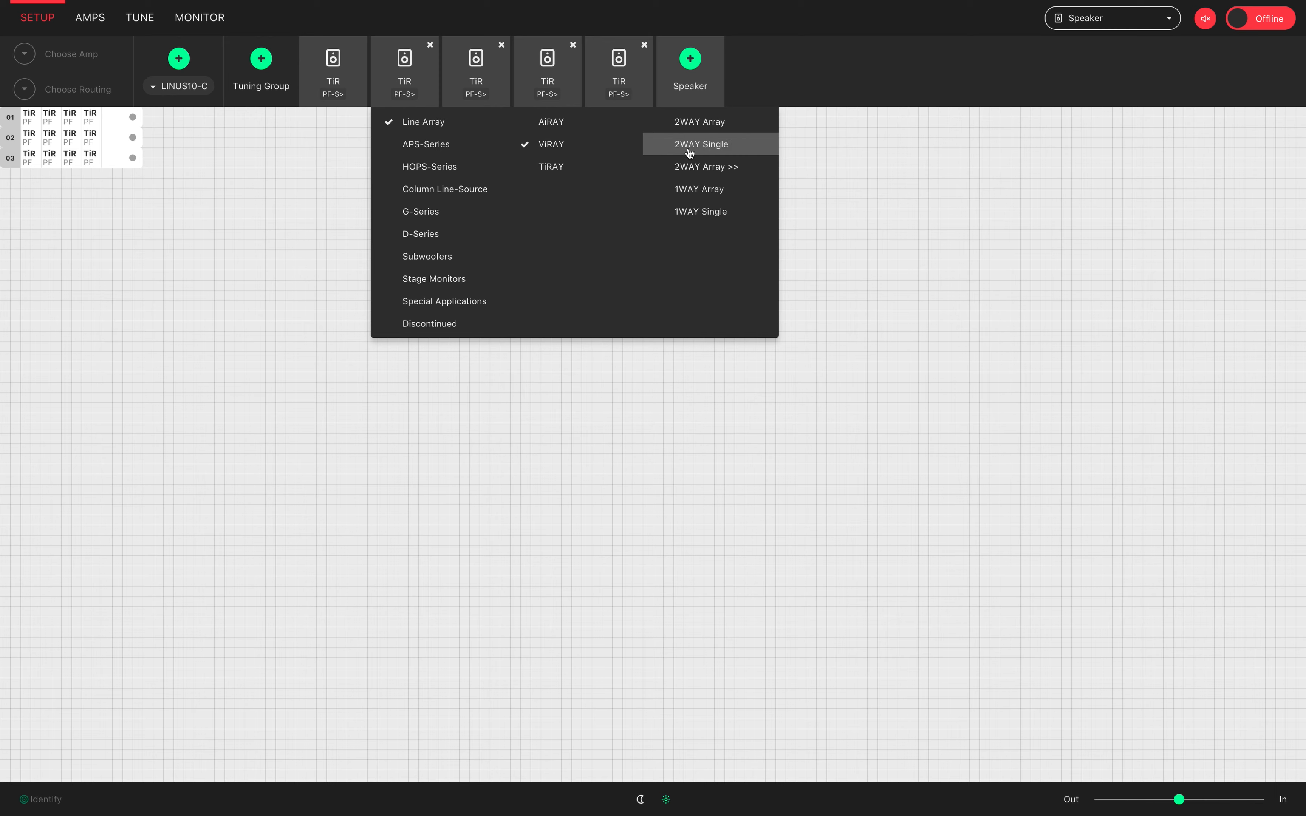
{"action": "left_click", "coordinate": [734, 160]}
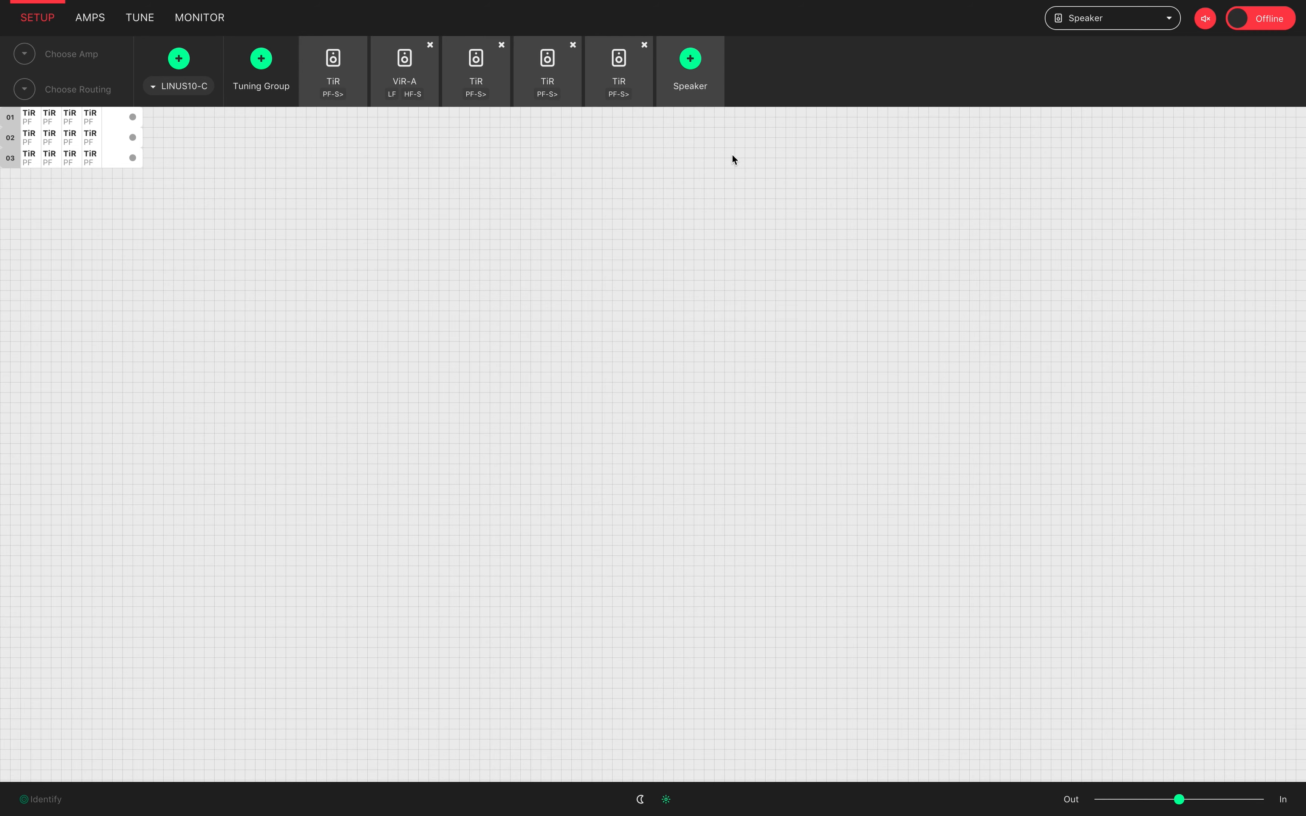
- Assign the ViR-A speaker to all four channels of amplifiers 01, 02 and 03
{"action": "left_click", "coordinate": [410, 59]}
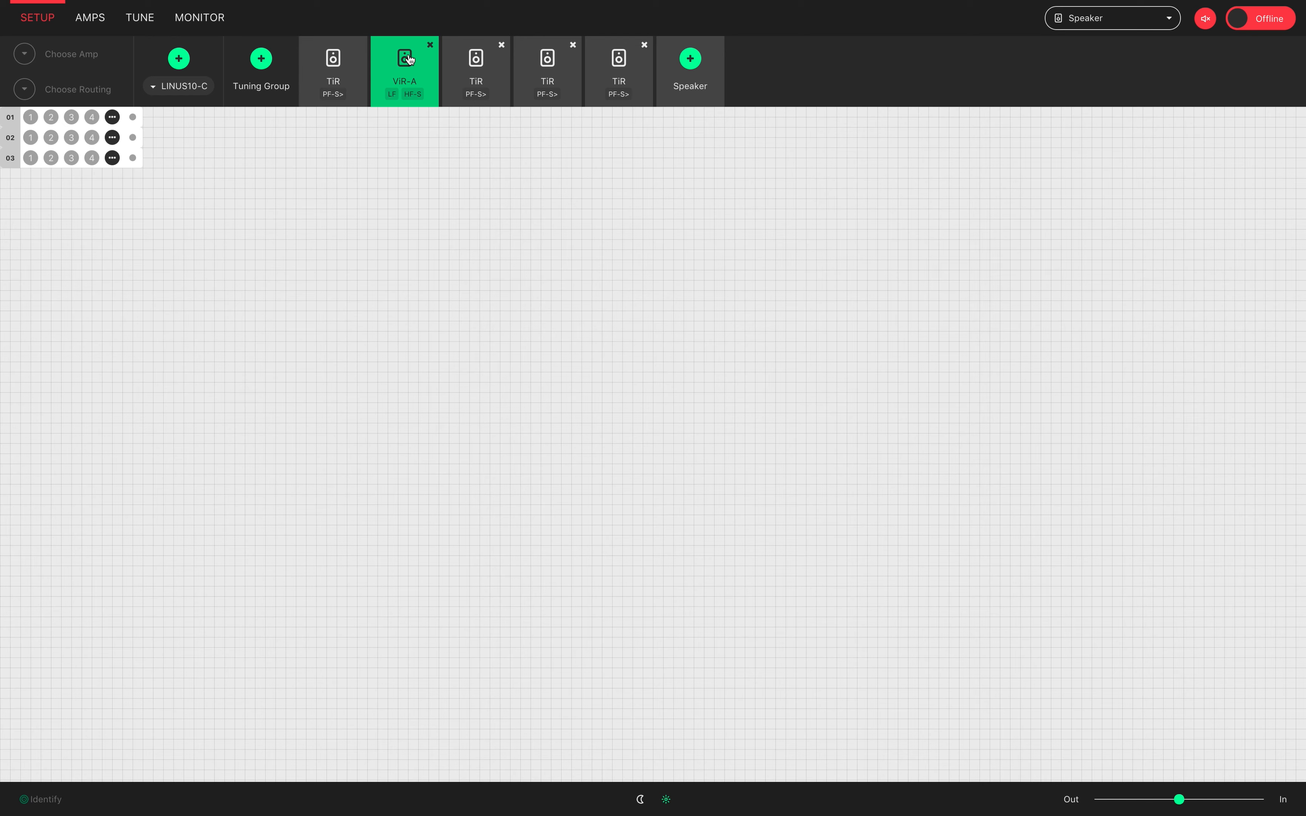
{"action": "left_click", "coordinate": [79, 120]}
{"action": "left_click", "coordinate": [54, 121]}
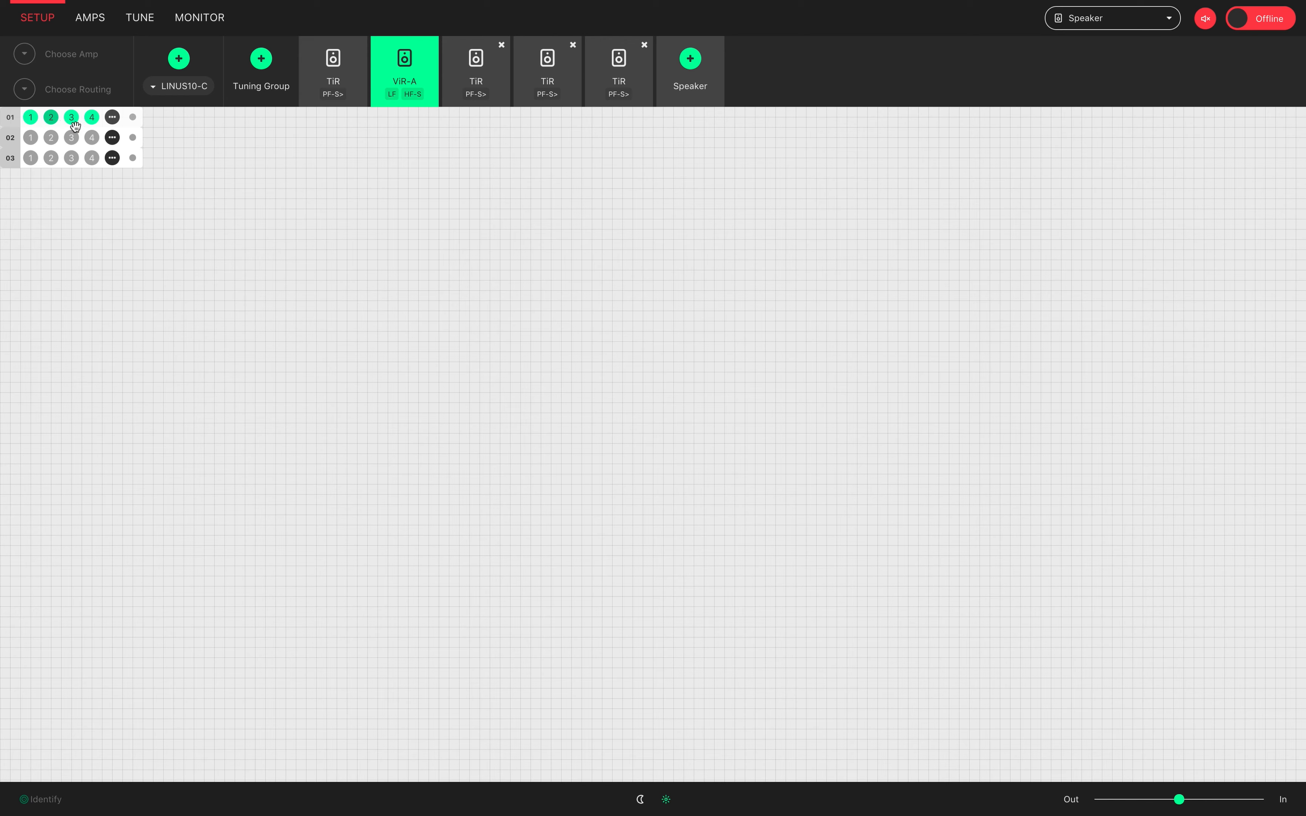
{"action": "left_click", "coordinate": [112, 139]}
{"action": "left_click", "coordinate": [209, 238]}
{"action": "left_click_drag", "start_coordinate": [208, 235], "coordinate": [18, 123]}
{"action": "left_click", "coordinate": [414, 53]}
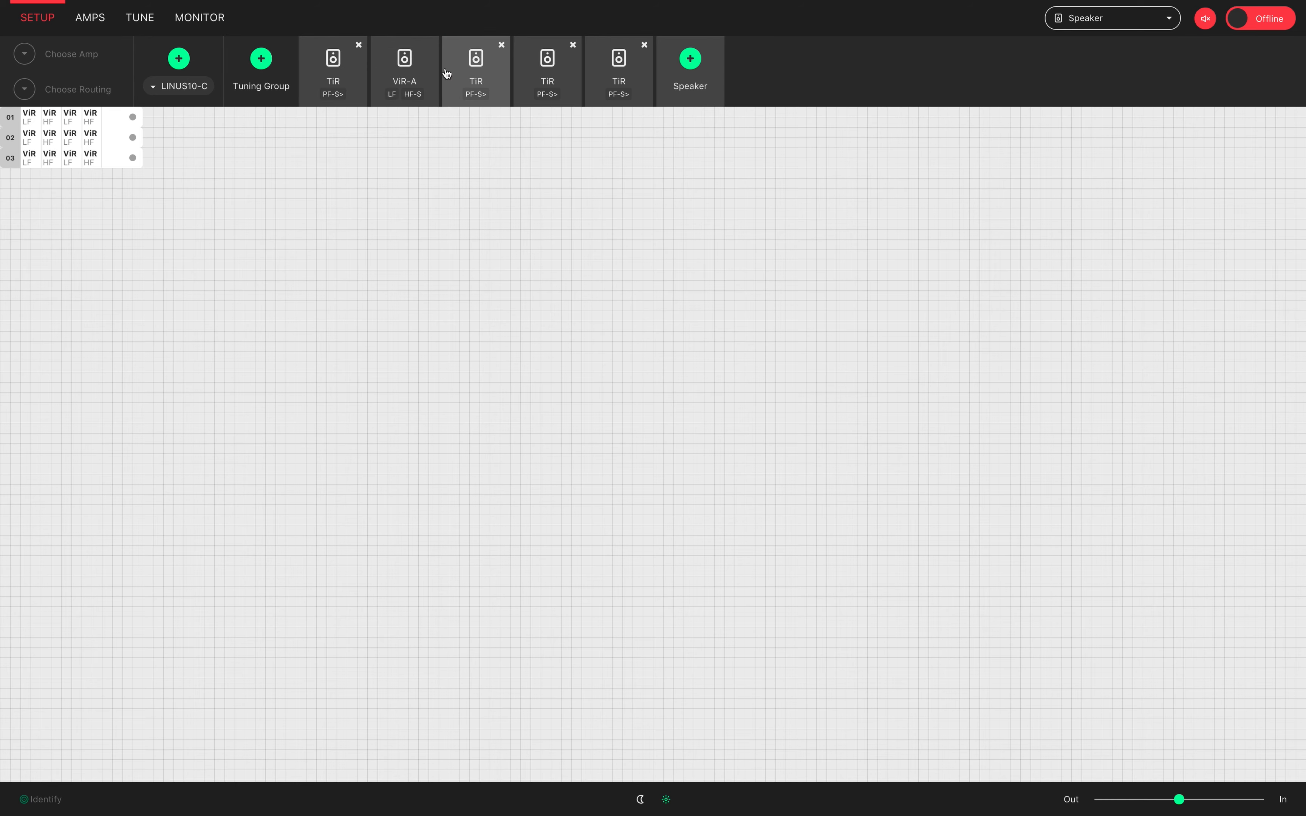
- Set the third speaker to AiRAY 2WAY Array 90° and try to assign it to the channels of all three amplifiers
{"action": "left_click", "coordinate": [475, 87]}
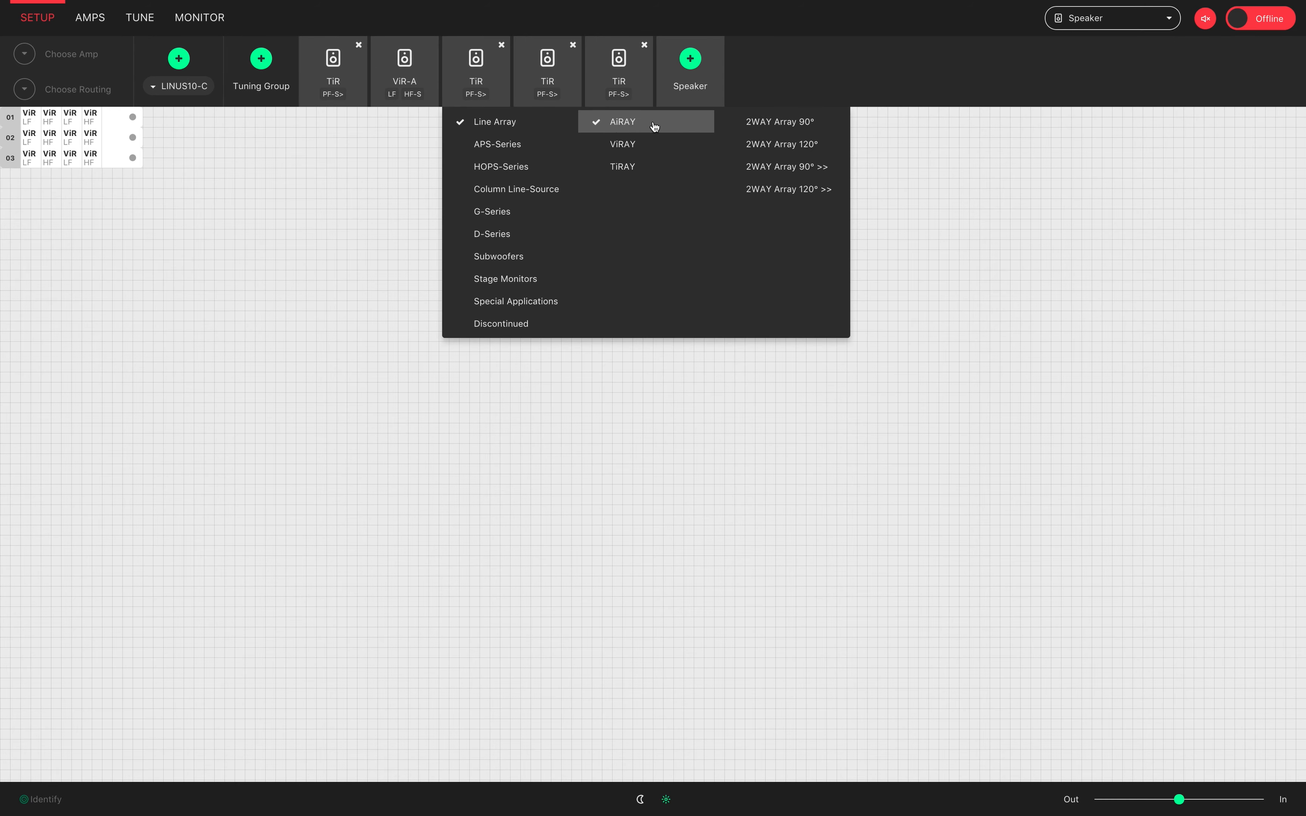
{"action": "left_click", "coordinate": [820, 122]}
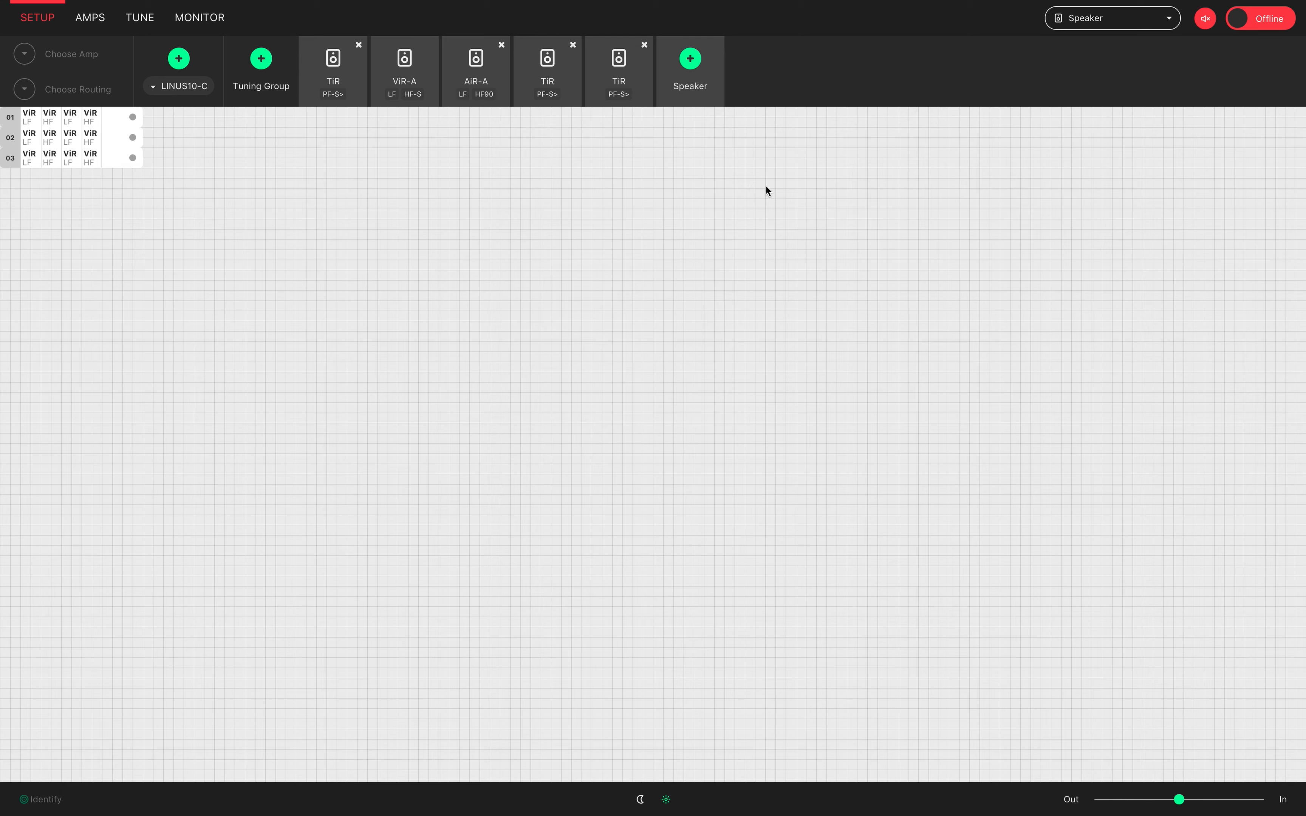
{"action": "left_click", "coordinate": [474, 63]}
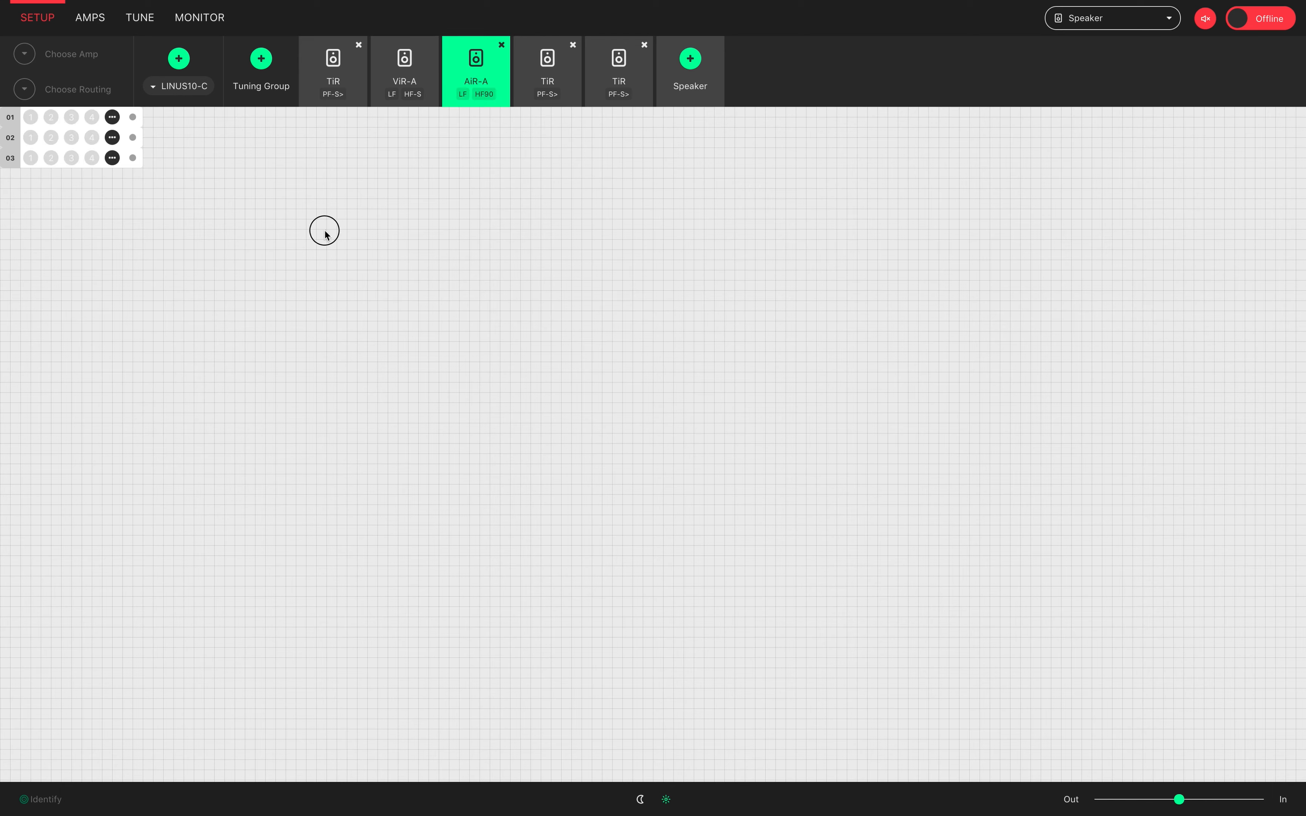
{"action": "left_click_drag", "start_coordinate": [324, 230], "coordinate": [25, 107]}
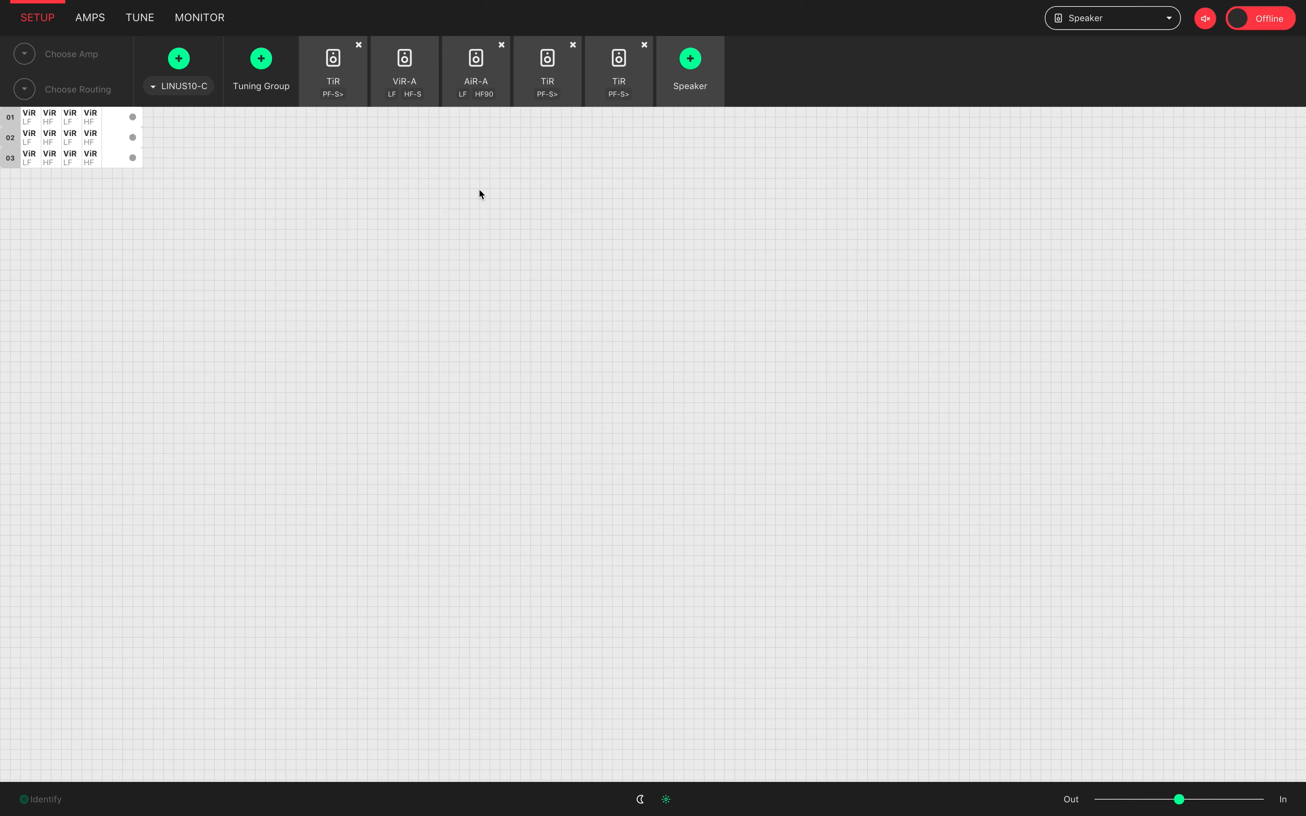
- Remove the AiR-A speaker from the speaker selection
{"action": "left_click", "coordinate": [501, 46]}
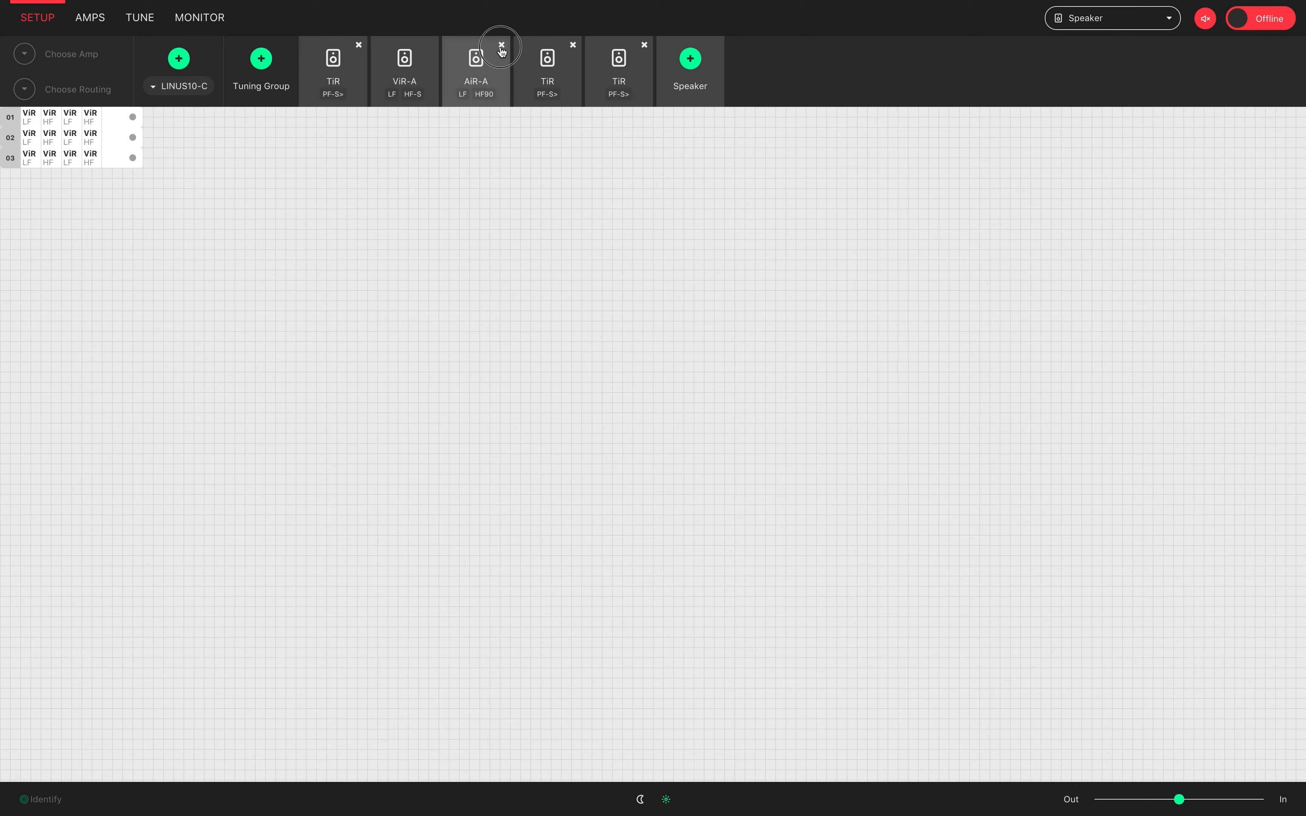
{"action": "left_click", "coordinate": [697, 427]}
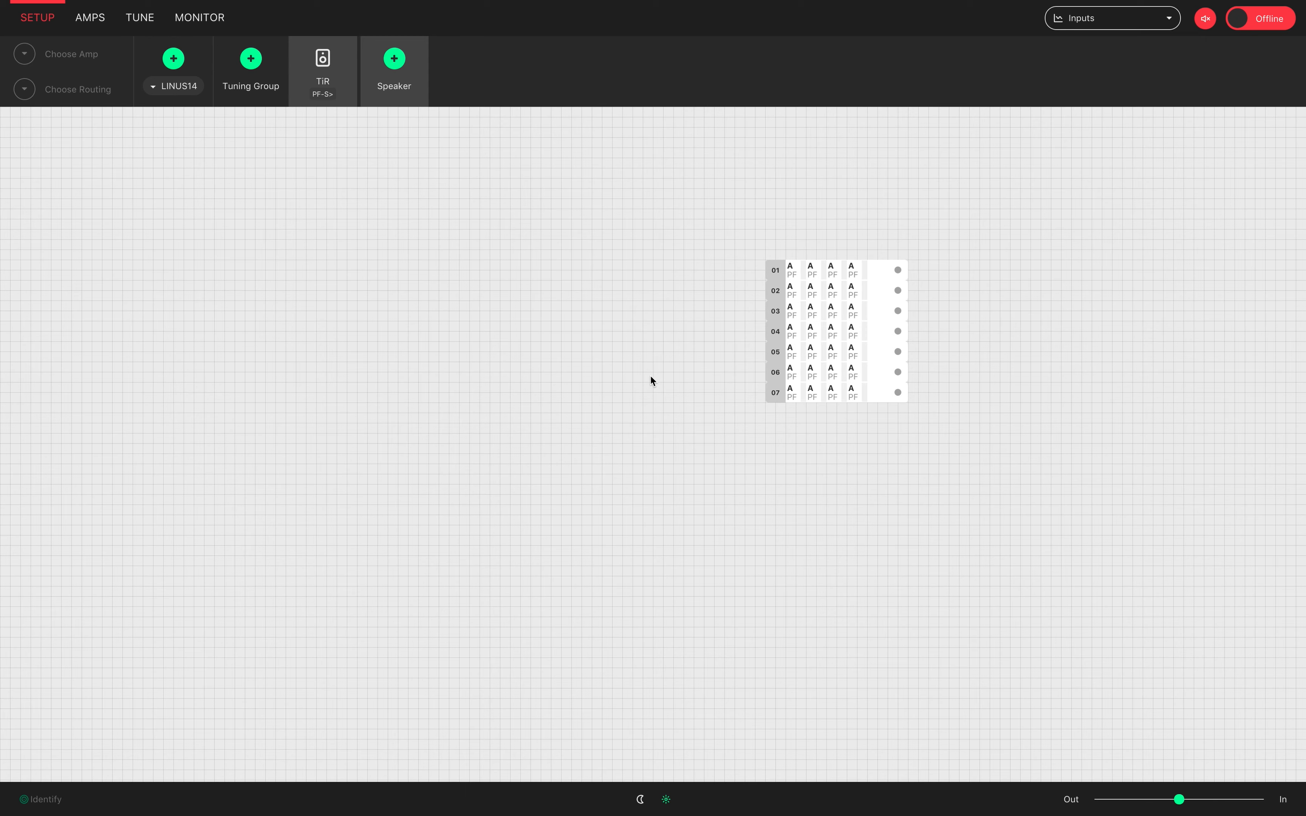
- Create two tuning groups named Main and Sub
{"action": "left_click", "coordinate": [255, 65]}
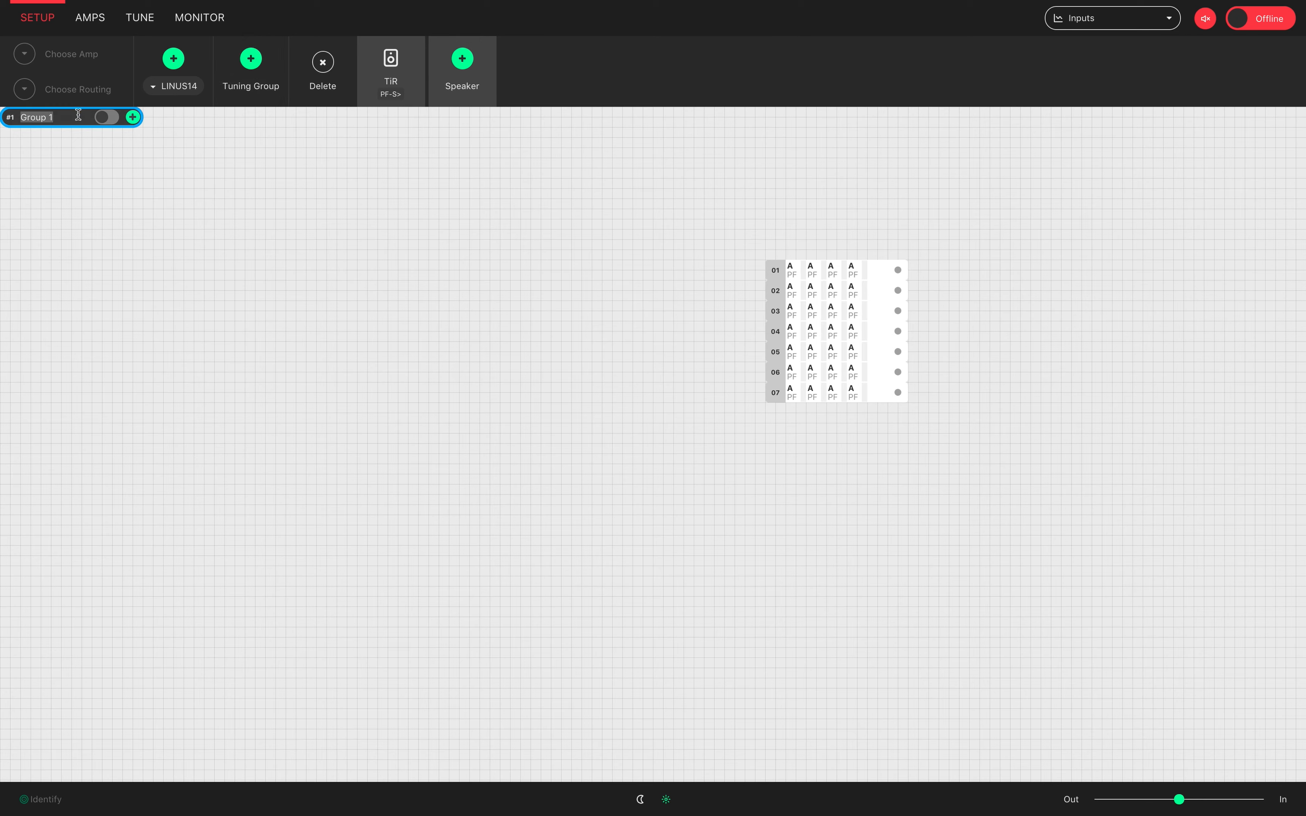
{"action": "type", "text": "Main"}
{"action": "left_click", "coordinate": [264, 66]}
{"action": "type", "text": "S"}
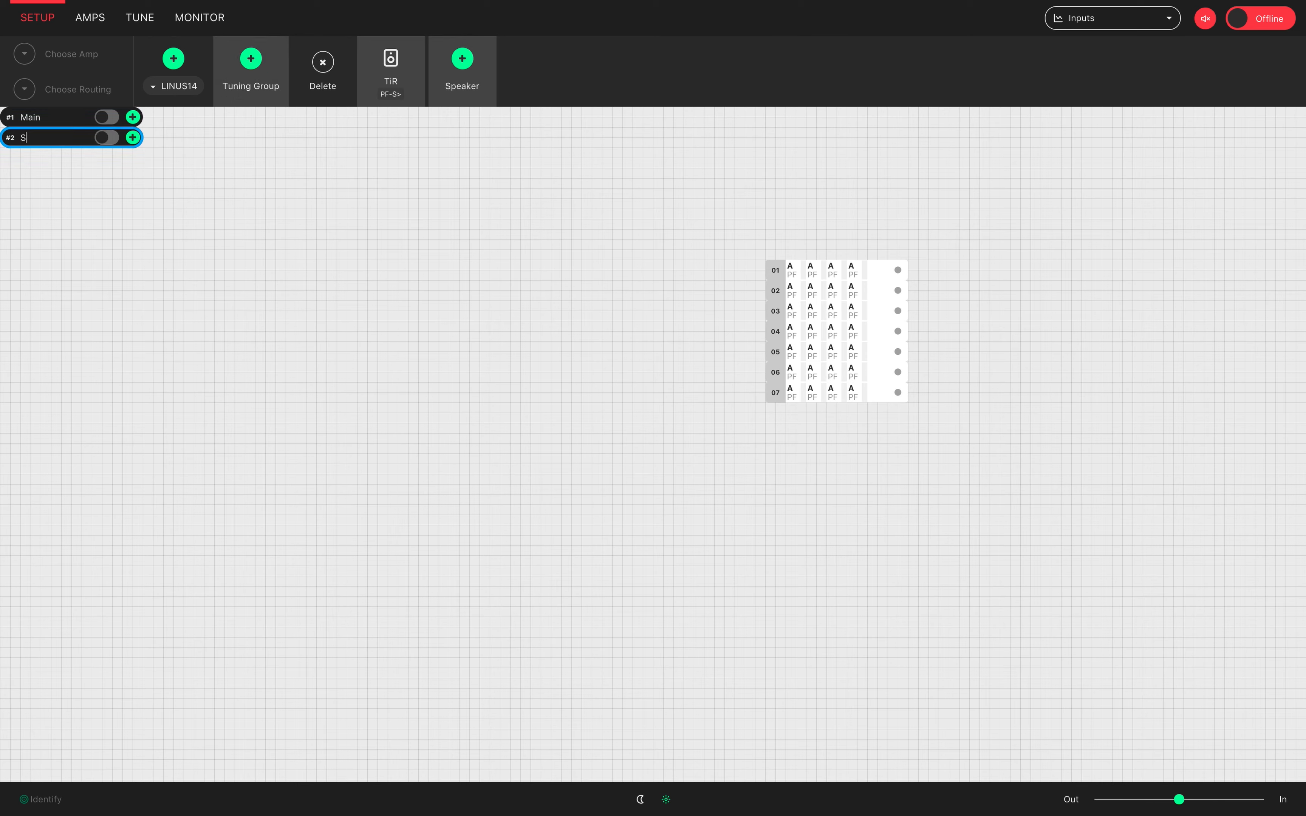
{"action": "type", "text": "ub"}
{"action": "left_click", "coordinate": [295, 149]}
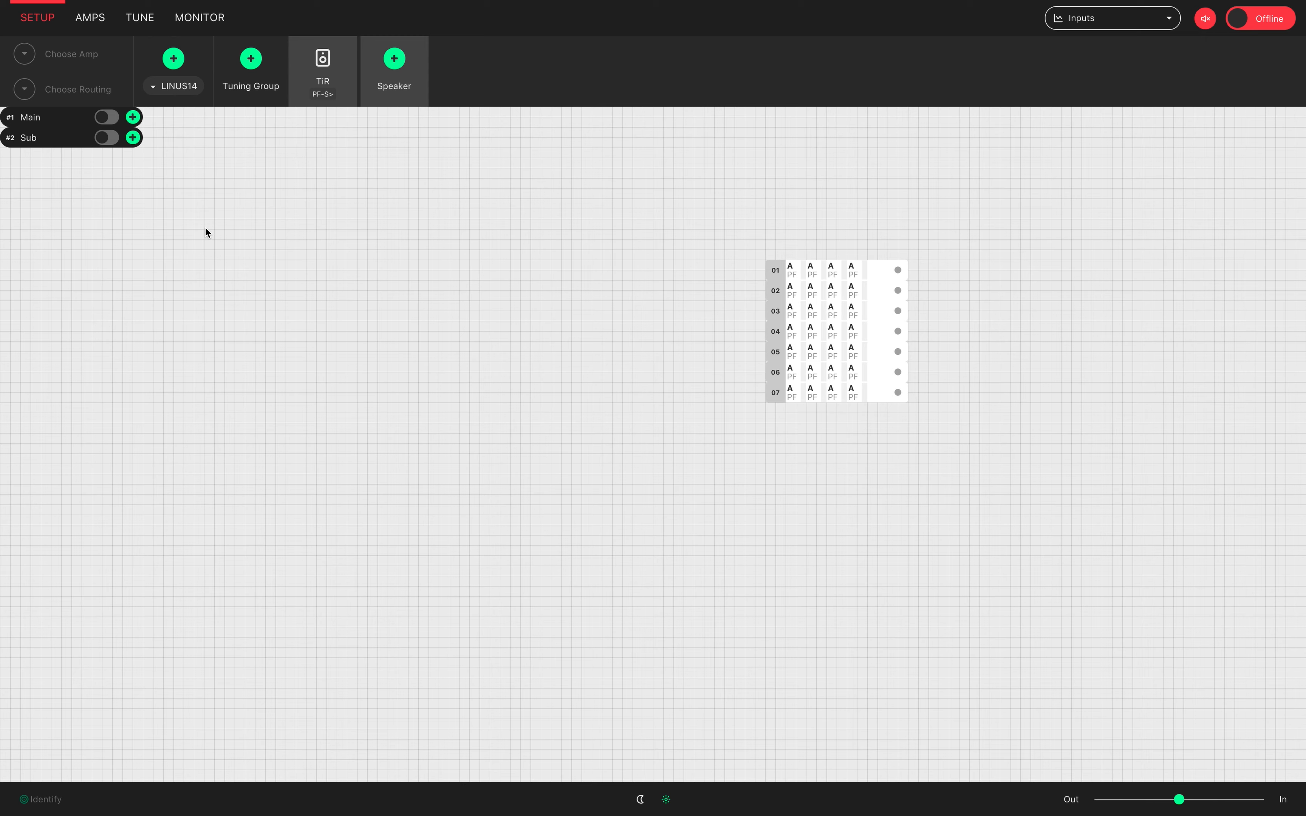
- Arrange the Main and Sub tuning groups directly beside the amplifier stack, with Sub a little below Main
{"action": "left_click_drag", "start_coordinate": [205, 227], "coordinate": [73, 116]}
{"action": "left_click_drag", "start_coordinate": [86, 125], "coordinate": [468, 272]}
{"action": "left_click", "coordinate": [469, 262]}
{"action": "left_click", "coordinate": [471, 304]}
{"action": "left_click", "coordinate": [466, 240]}
{"action": "left_click", "coordinate": [455, 318]}
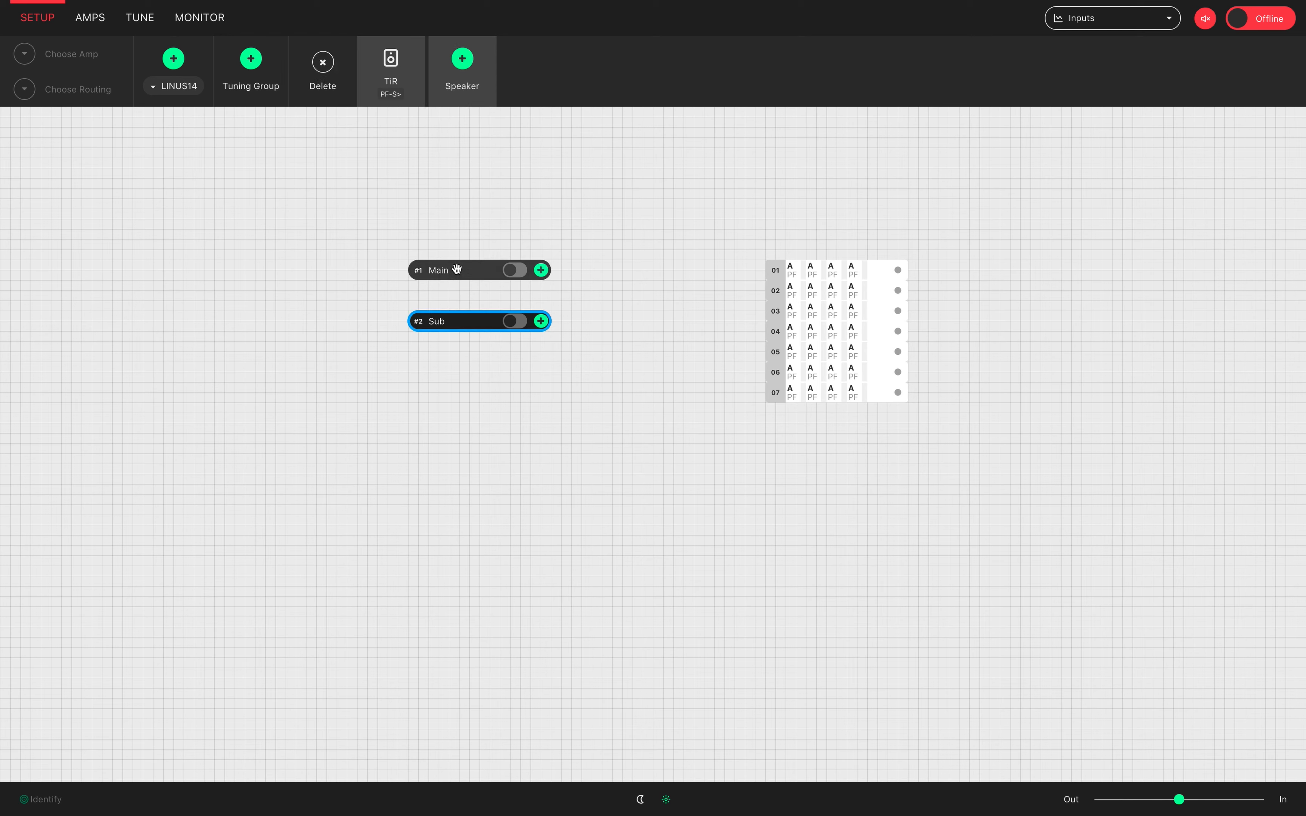
{"action": "left_click", "coordinate": [439, 269]}
{"action": "left_click_drag", "start_coordinate": [366, 229], "coordinate": [601, 329]}
{"action": "left_click", "coordinate": [599, 351]}
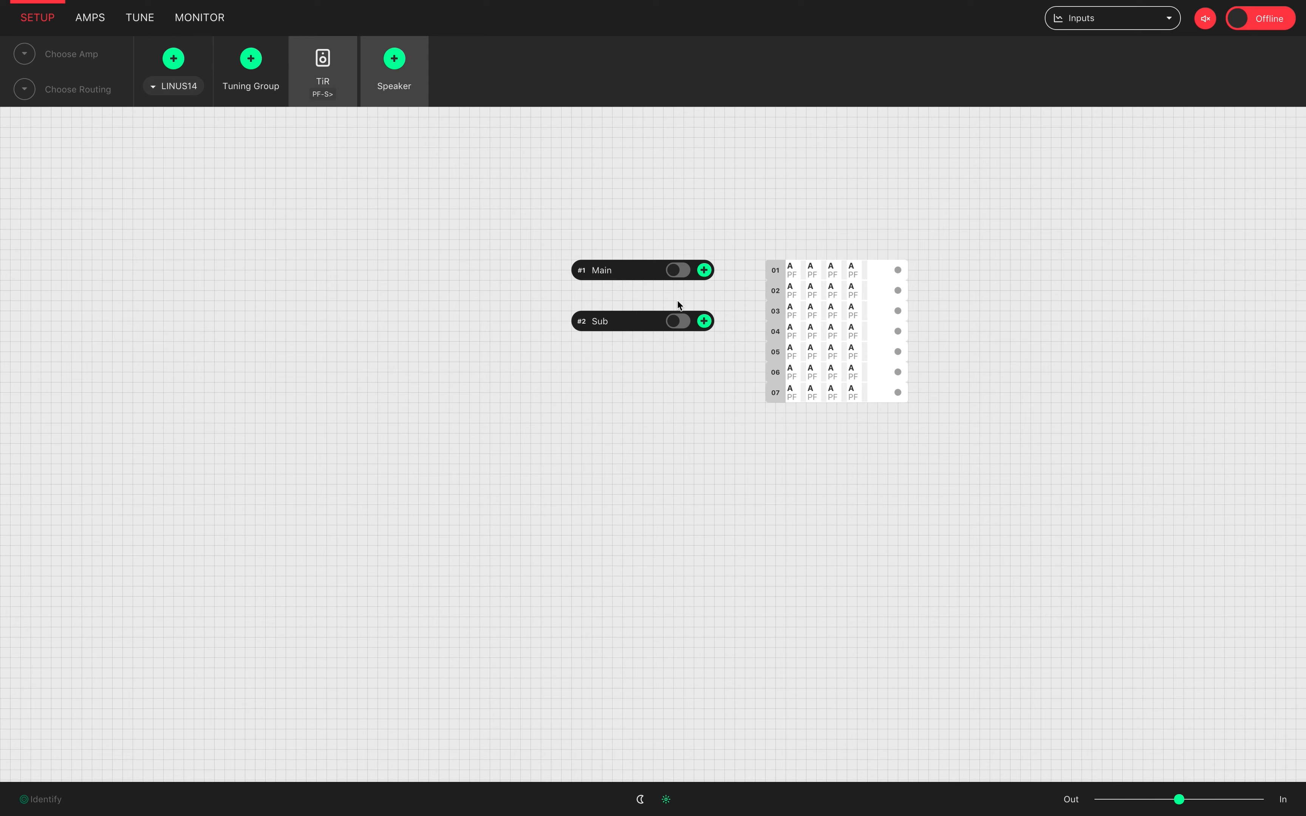
- Add channel 2 of amplifier 03 and channel 3 of amplifiers 02, 03 and 04 to the Main tuning group
{"action": "left_click", "coordinate": [705, 271]}
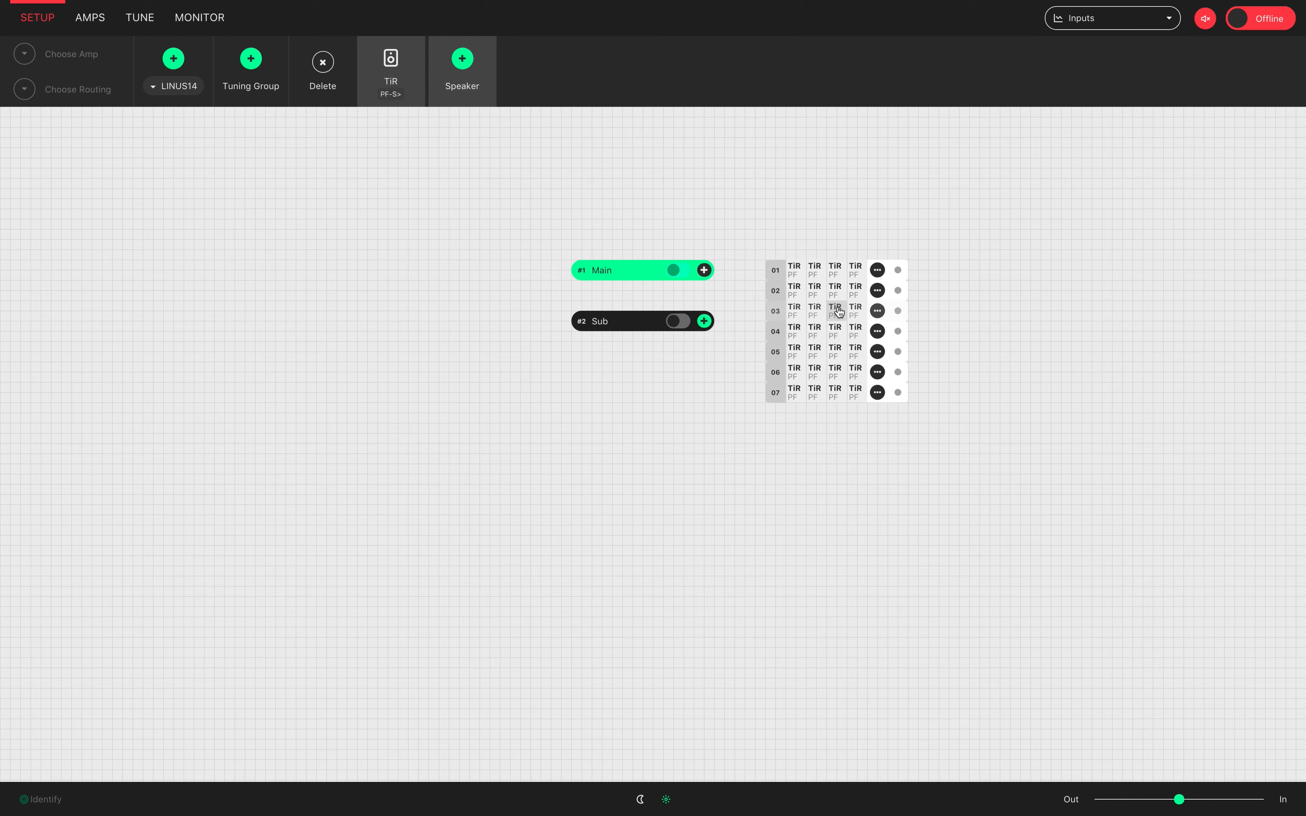
{"action": "left_click", "coordinate": [814, 312]}
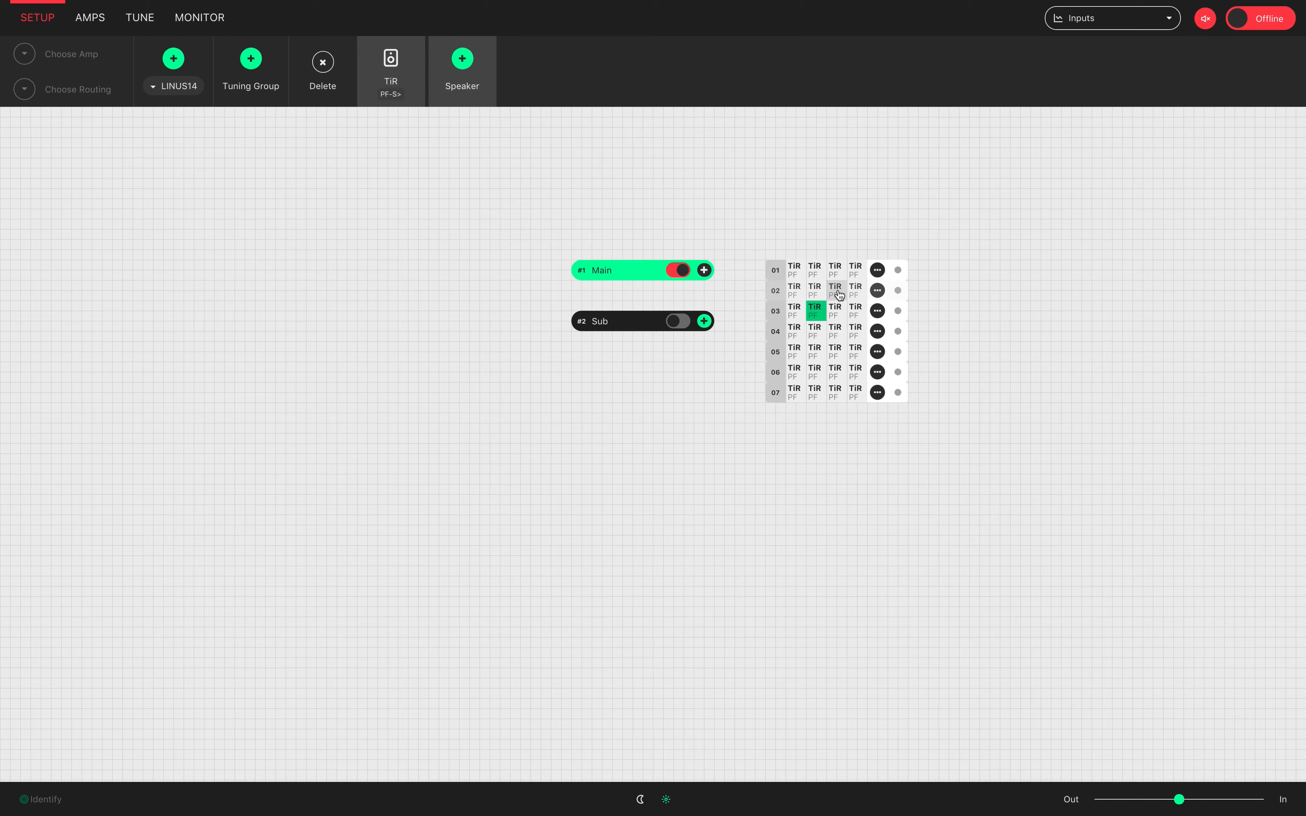
{"action": "left_click", "coordinate": [835, 290]}
{"action": "left_click", "coordinate": [838, 315]}
{"action": "left_click", "coordinate": [835, 336]}
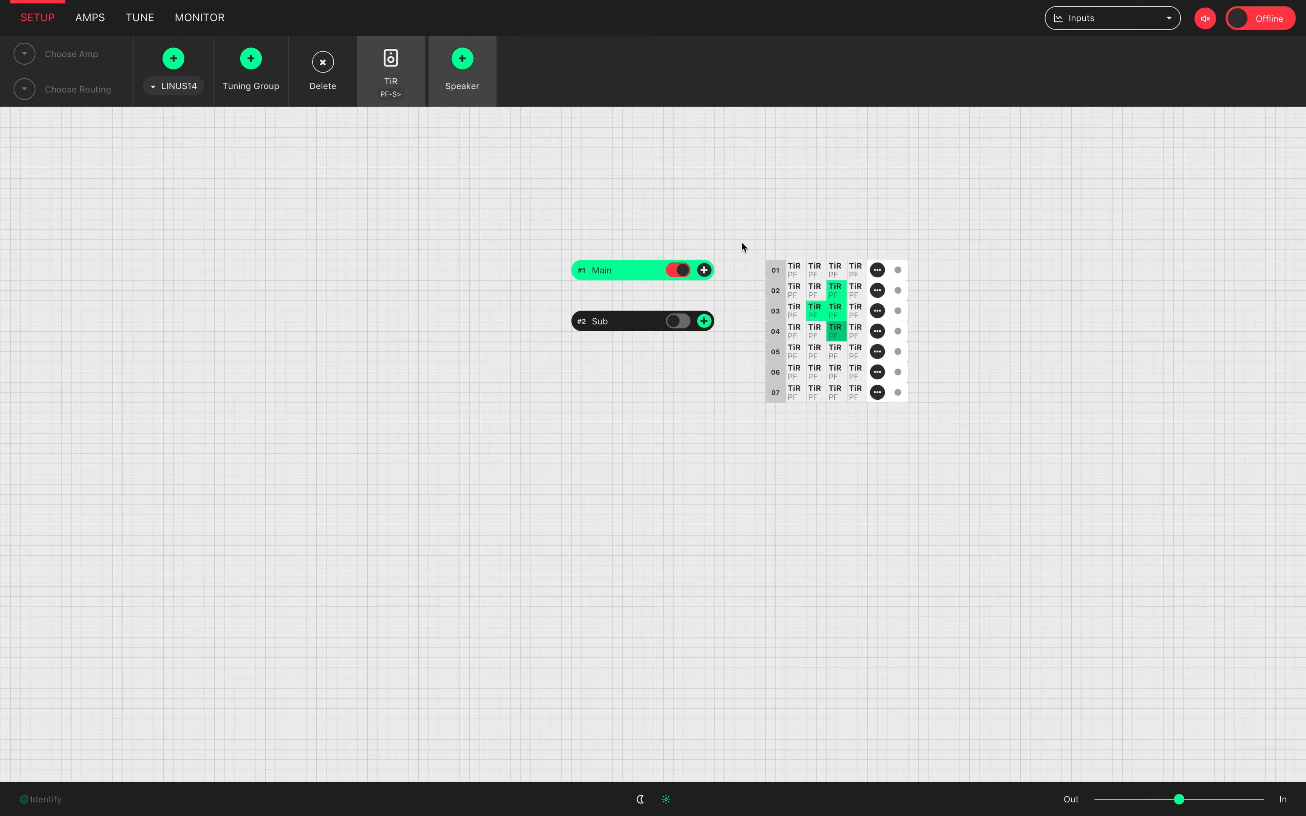
- Include every channel of amplifiers 01 to 07 in the Main group and clear the whole selection again
{"action": "left_click_drag", "start_coordinate": [736, 239], "coordinate": [920, 418]}
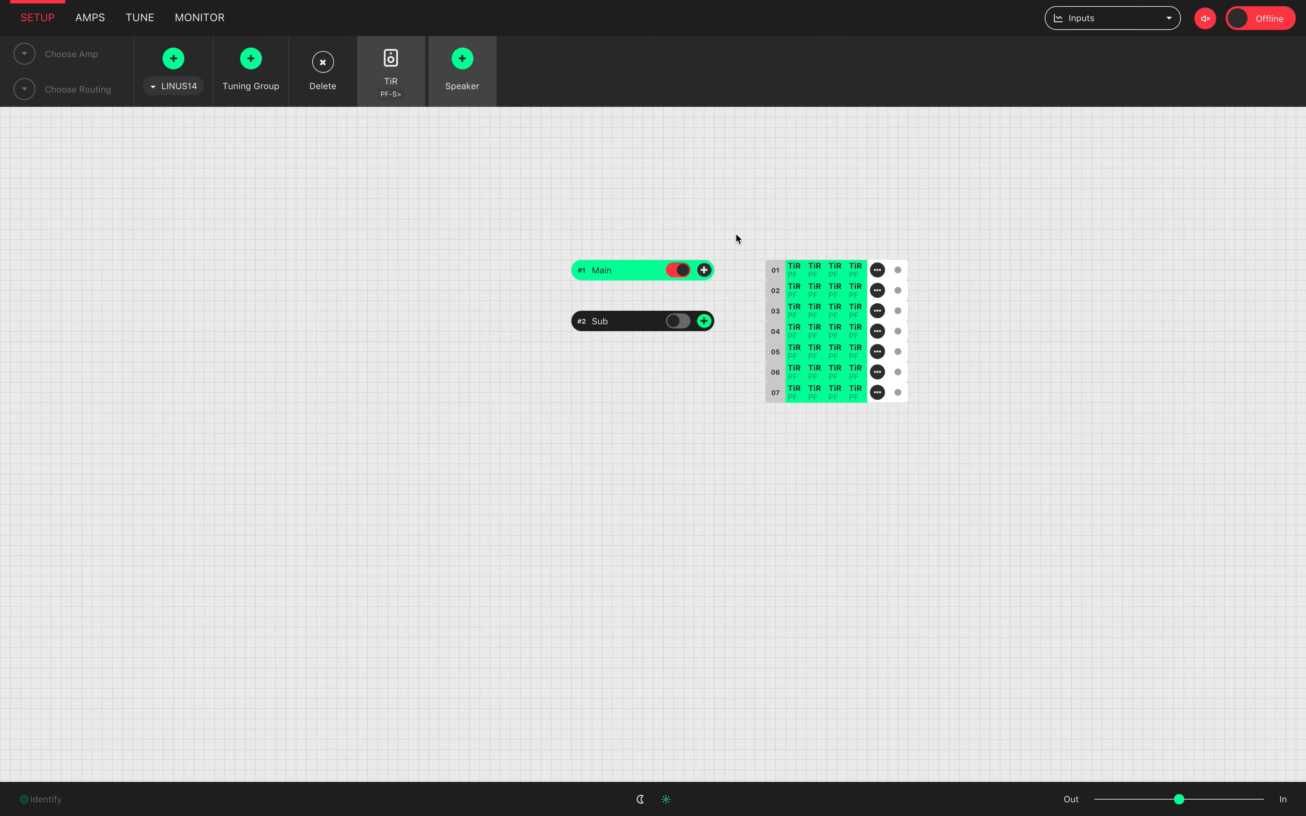
{"action": "left_click_drag", "start_coordinate": [736, 234], "coordinate": [938, 428]}
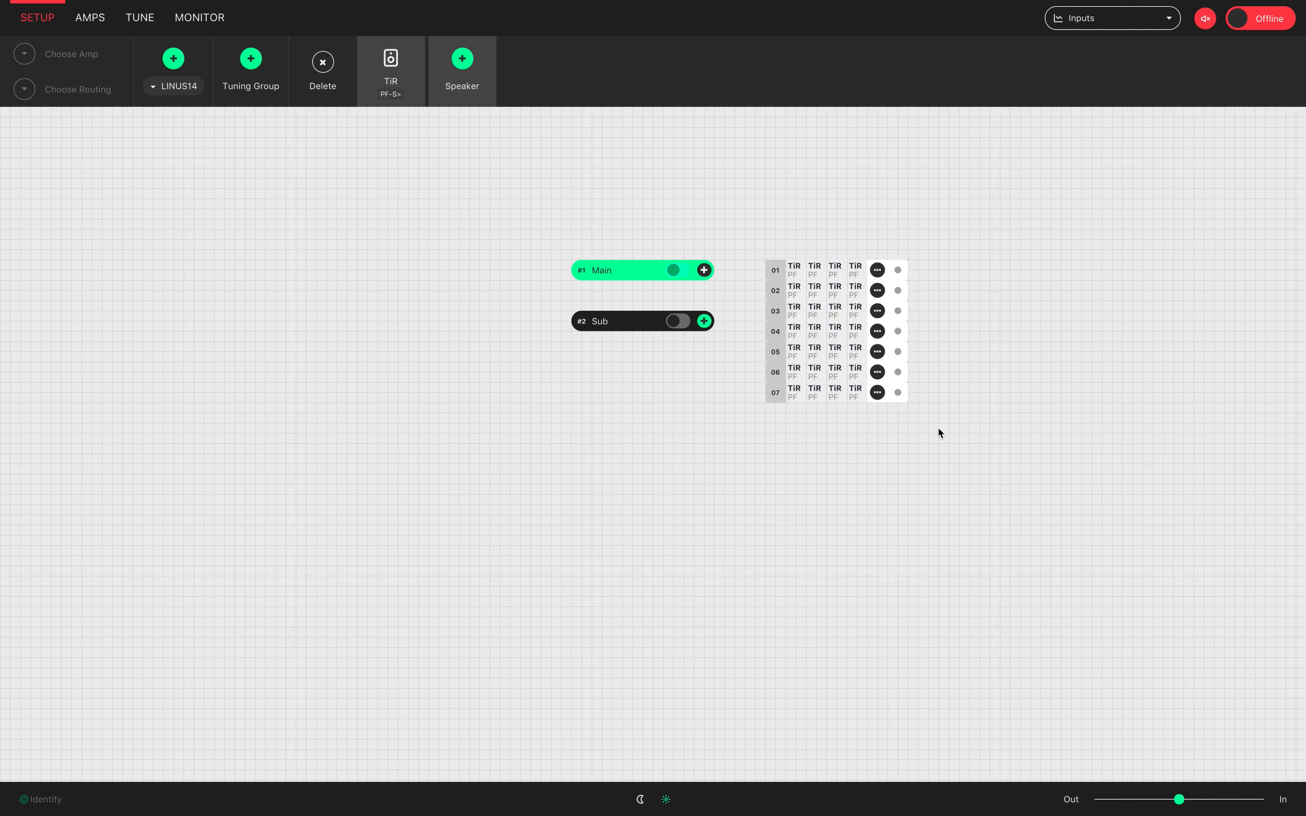
- Add channel 4 of amplifier 01, channel 3 of amplifier 02 and channel 2 of amplifiers 03 and 04 to the Main group
{"action": "left_click", "coordinate": [858, 272]}
{"action": "left_click", "coordinate": [836, 291]}
{"action": "left_click", "coordinate": [815, 311]}
{"action": "left_click", "coordinate": [816, 336]}
{"action": "left_click", "coordinate": [704, 270]}
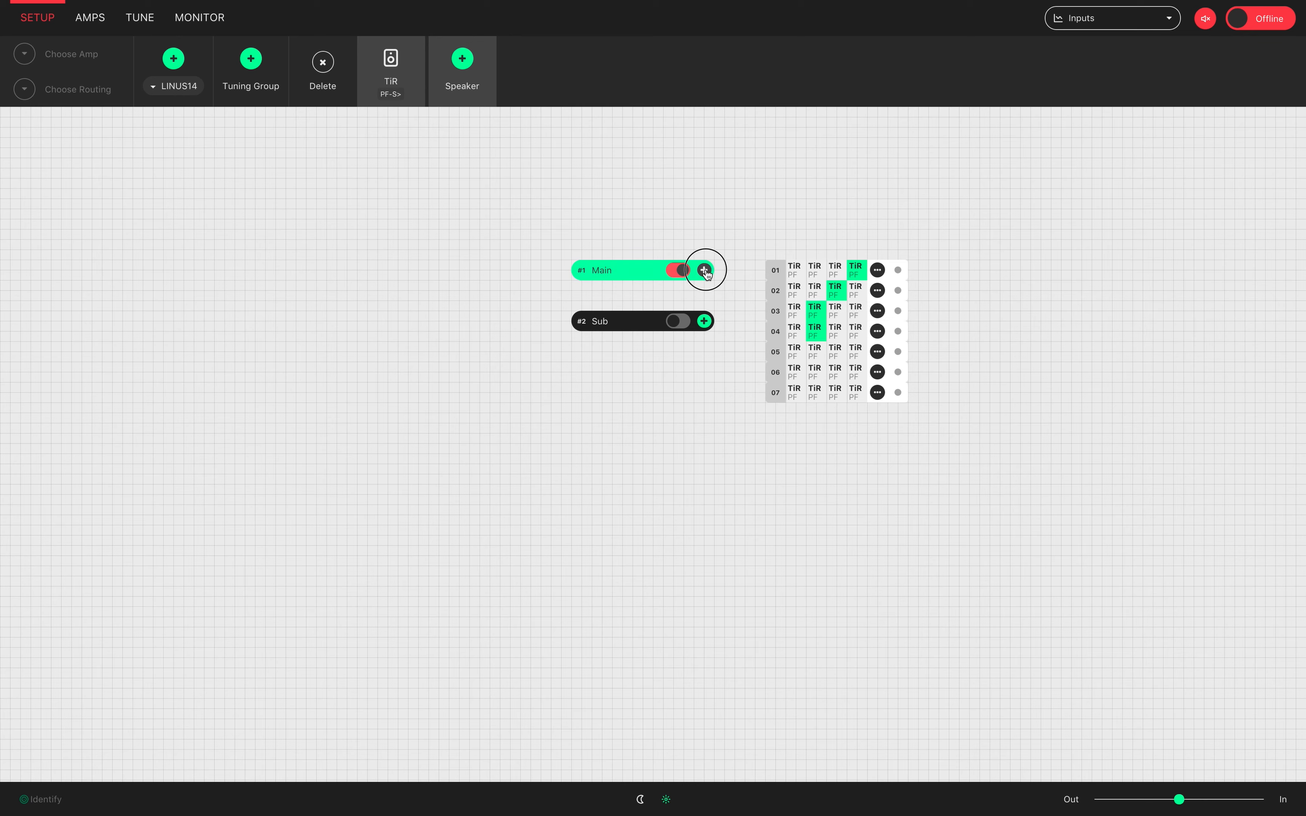
- In the Mutes & Outputs view, unmute the Main tuning group and mute channel 4 of amplifier 01 individually
{"action": "key", "text": "m"}
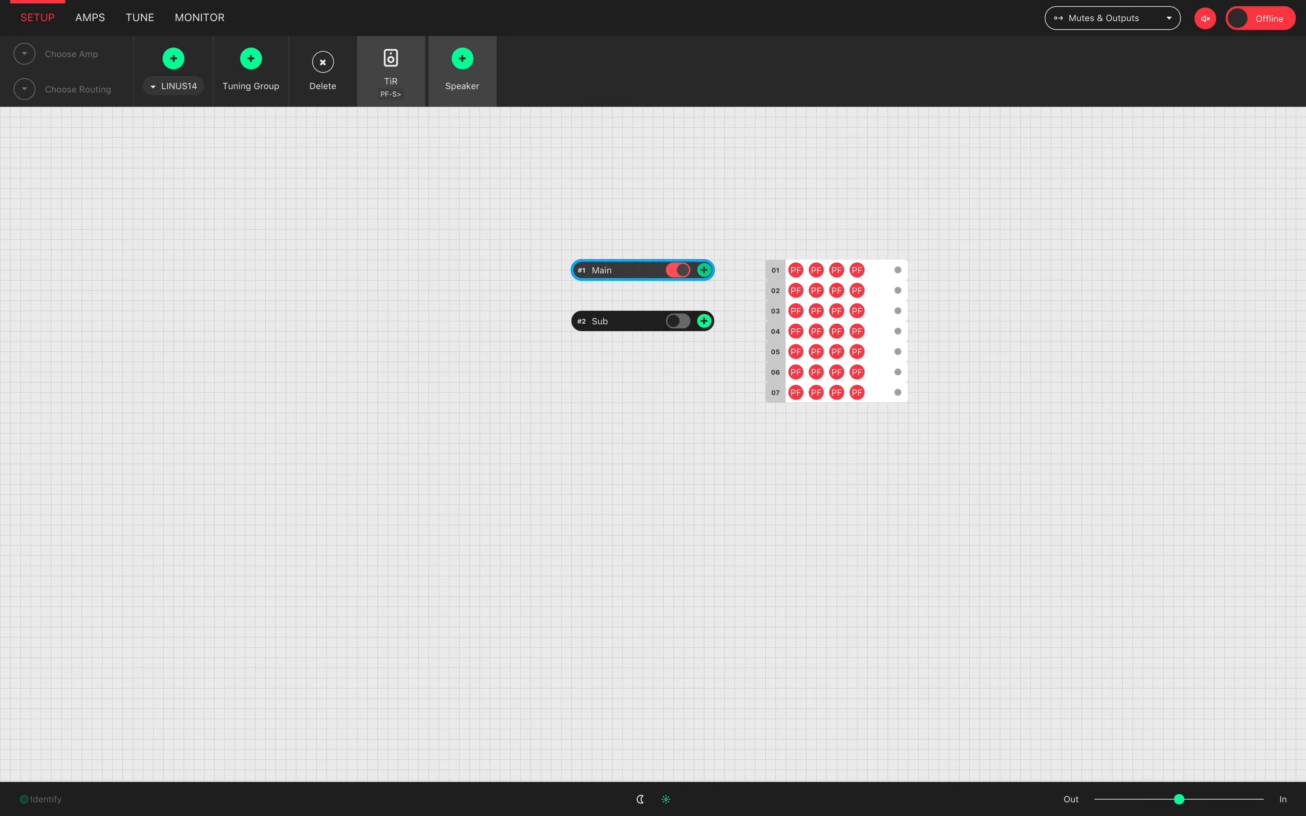
{"action": "left_click", "coordinate": [680, 271]}
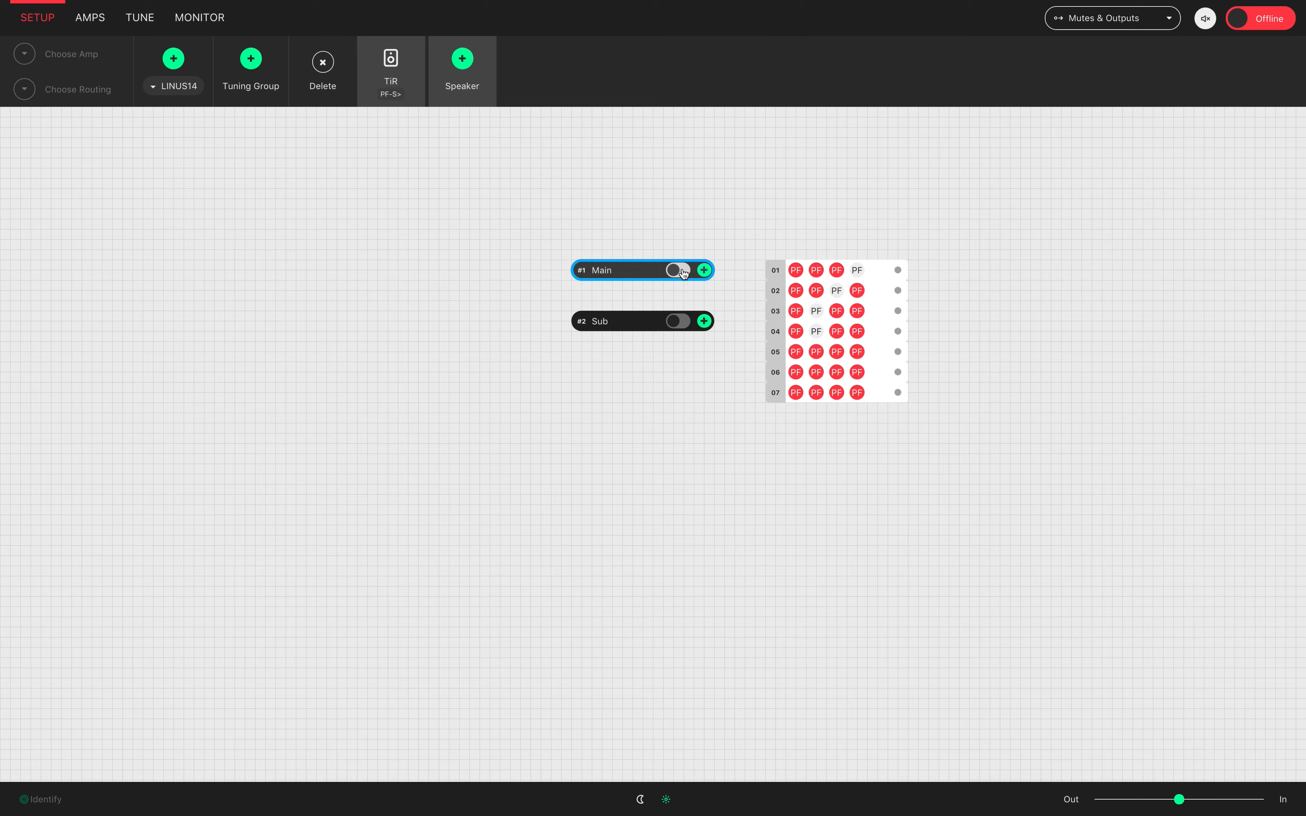
{"action": "left_click", "coordinate": [859, 272]}
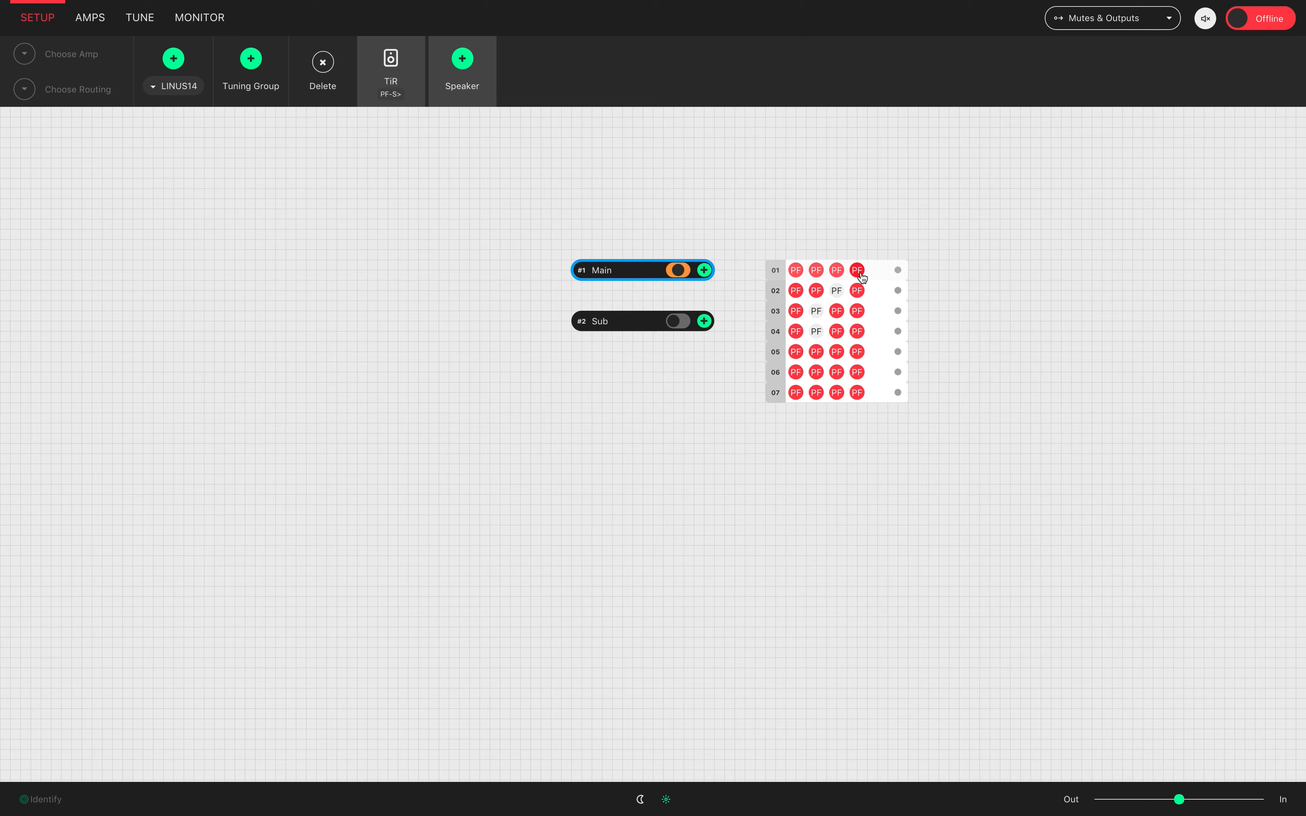
{"action": "left_click", "coordinate": [697, 234]}
{"action": "left_click", "coordinate": [638, 271]}
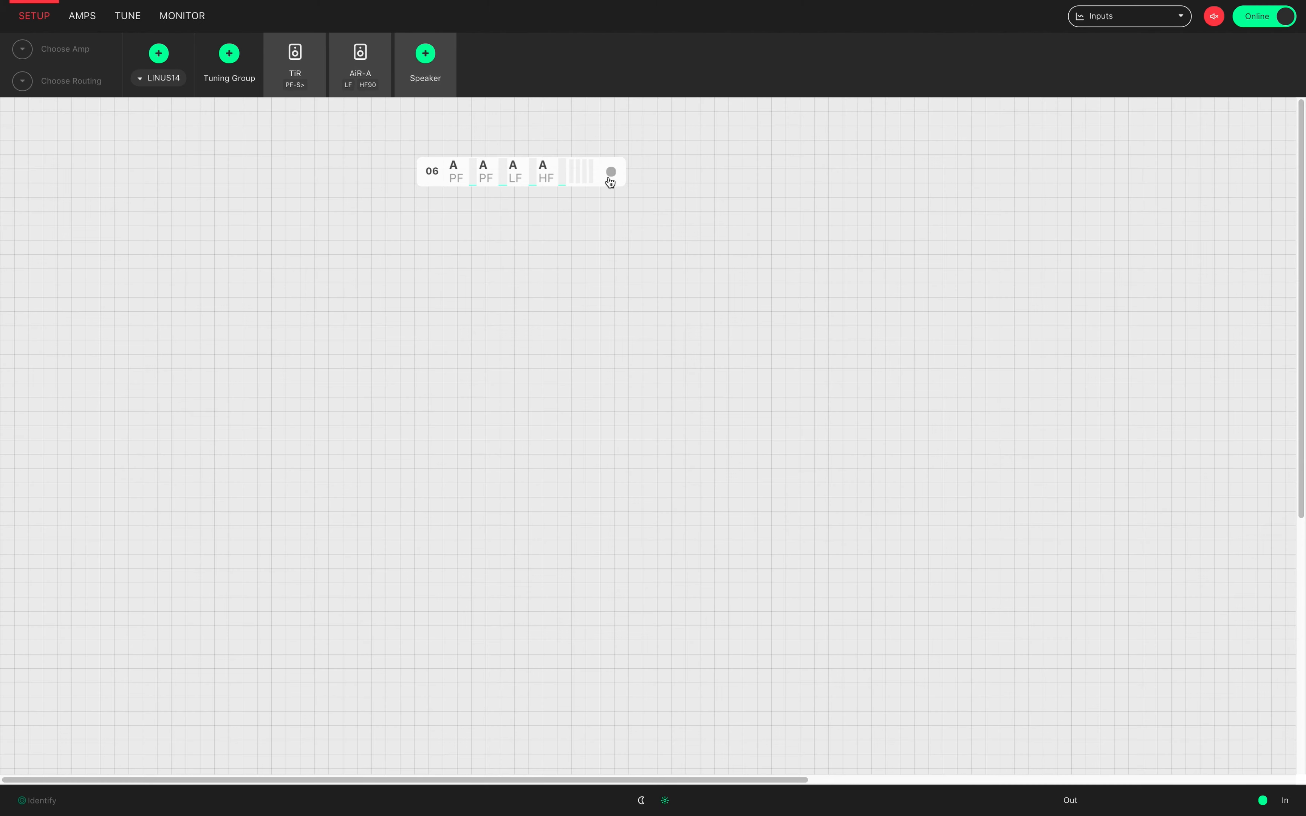
- Open the input routing of amplifier 06
{"action": "left_click", "coordinate": [610, 182]}
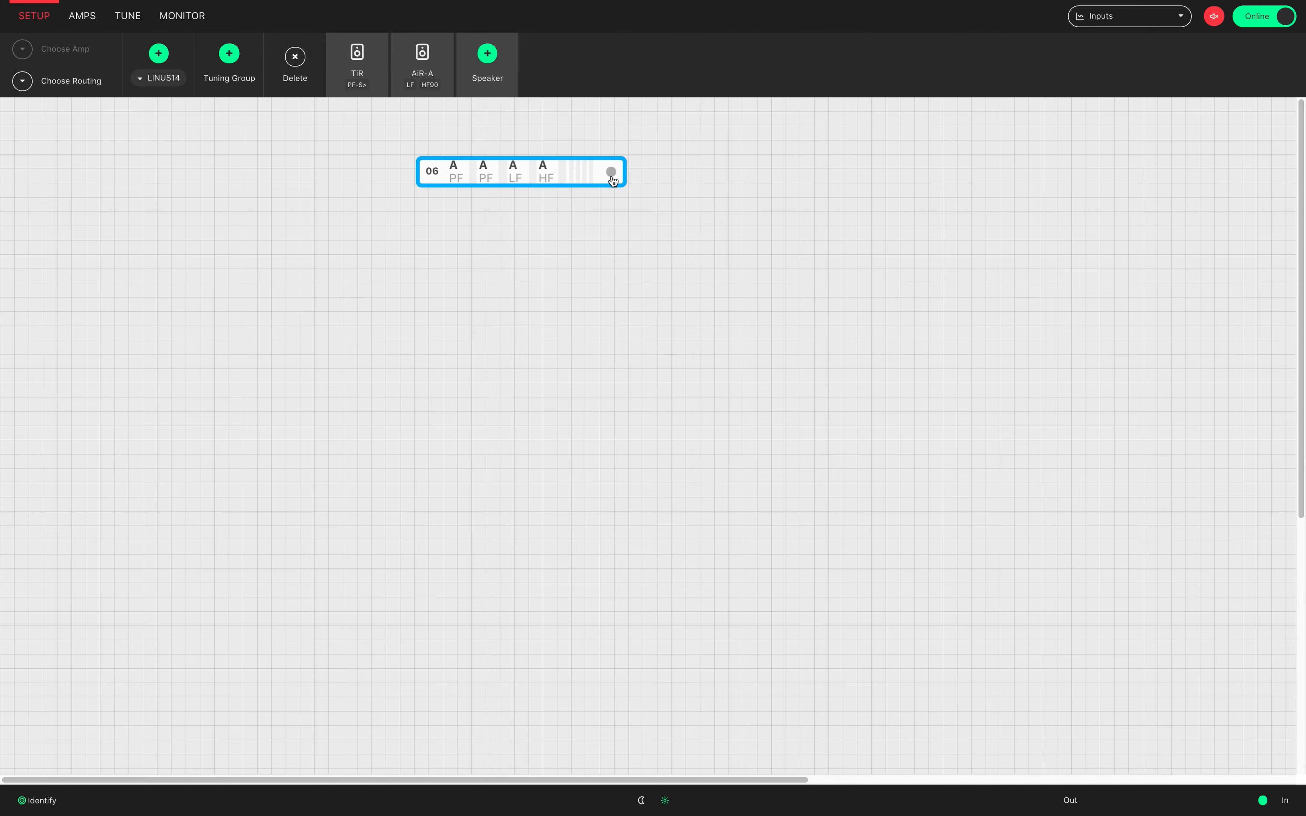
{"action": "left_click", "coordinate": [71, 81]}
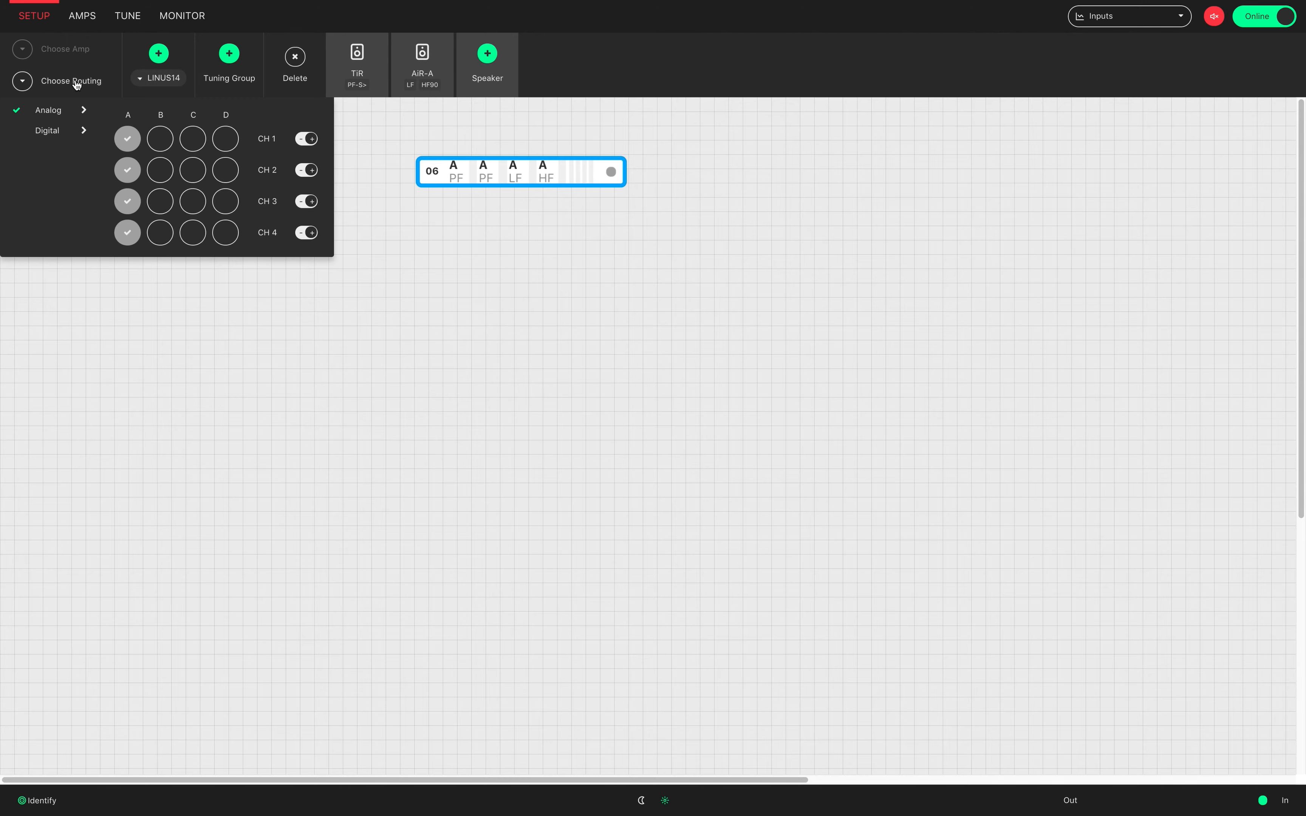
- Try the polarity switches of channels 1, 2 and 3 and the analog input D assignment of channel 3
{"action": "left_click", "coordinate": [312, 141]}
{"action": "left_click", "coordinate": [306, 173]}
{"action": "left_click", "coordinate": [307, 174]}
{"action": "left_click", "coordinate": [312, 144]}
{"action": "left_click", "coordinate": [300, 204]}
{"action": "left_click", "coordinate": [301, 205]}
{"action": "left_click", "coordinate": [227, 203]}
{"action": "left_click", "coordinate": [232, 208]}
- Route channels 1 and 2 of amplifier 06 from analog input B only and channels 3 and 4 from input C only
{"action": "left_click", "coordinate": [160, 139]}
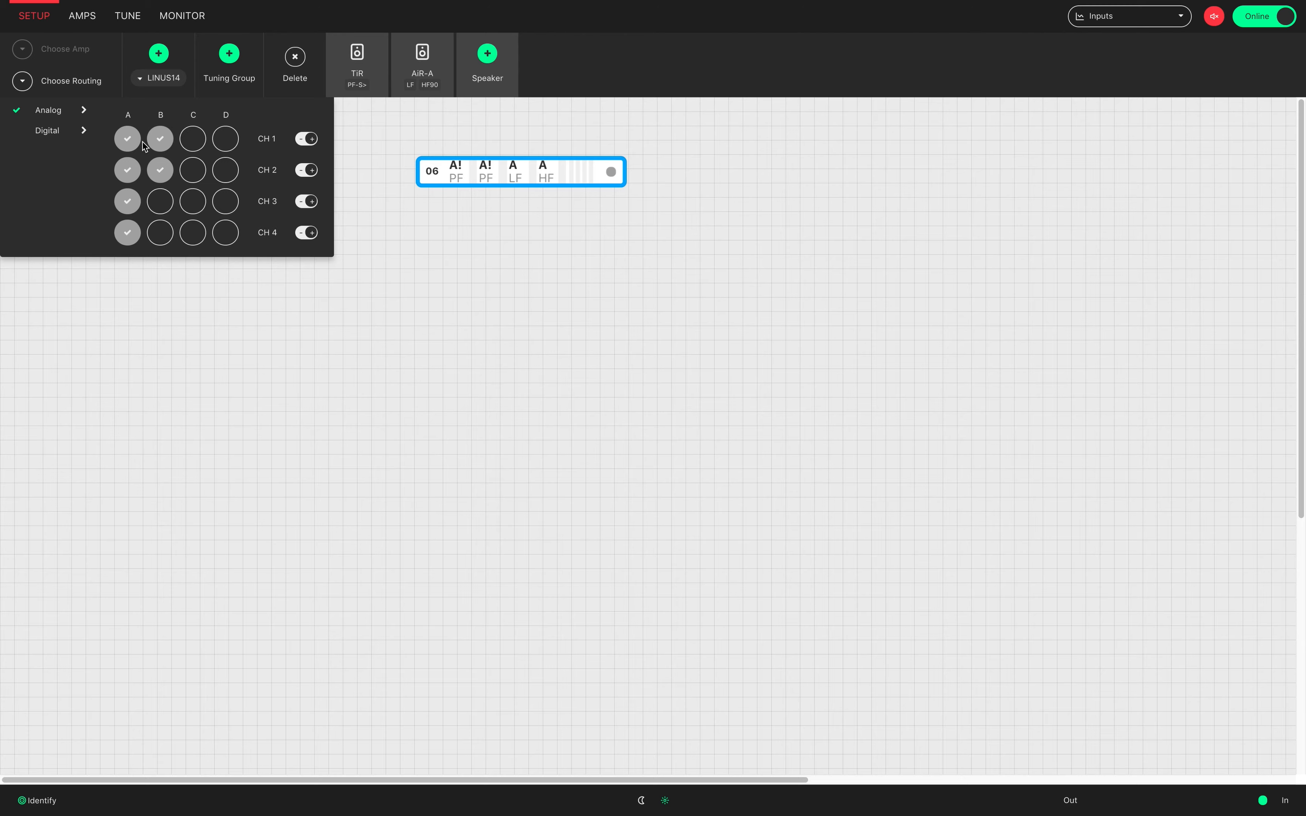
{"action": "left_click", "coordinate": [127, 138]}
{"action": "left_click", "coordinate": [128, 170]}
{"action": "left_click", "coordinate": [127, 201]}
{"action": "left_click", "coordinate": [128, 233]}
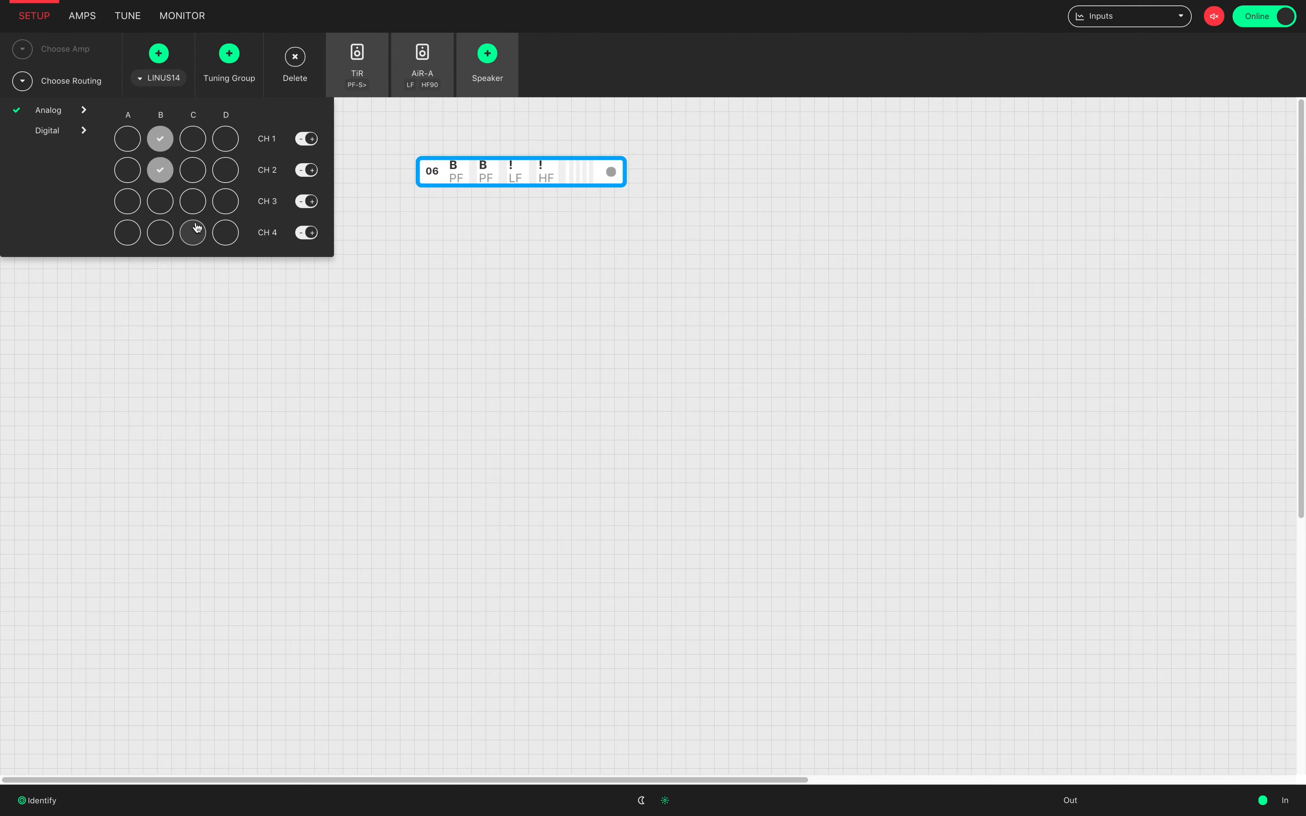
{"action": "left_click", "coordinate": [197, 227]}
{"action": "left_click", "coordinate": [196, 211]}
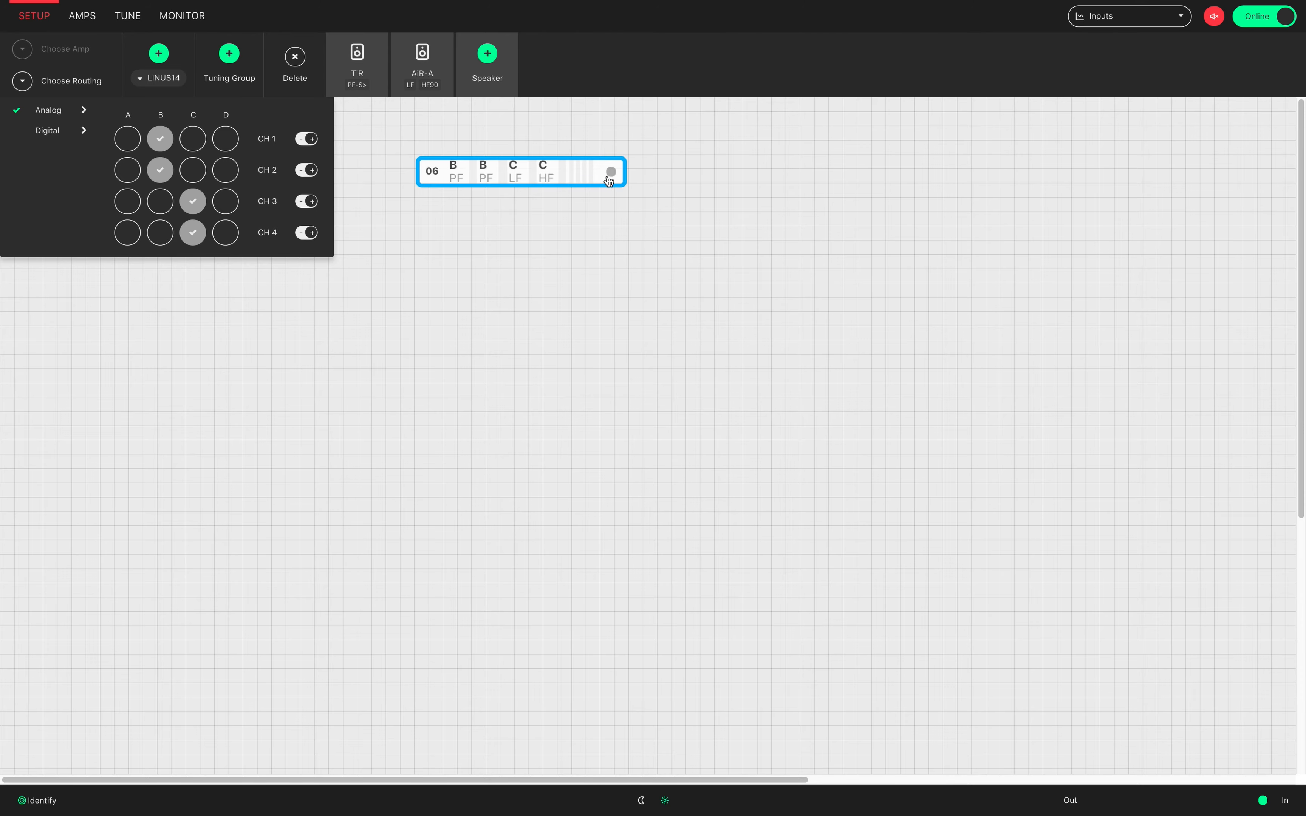
- Switch amplifier 06 to digital inputs and use LiNET 1+2 as the source for both matrix pairs
{"action": "left_click", "coordinate": [60, 141]}
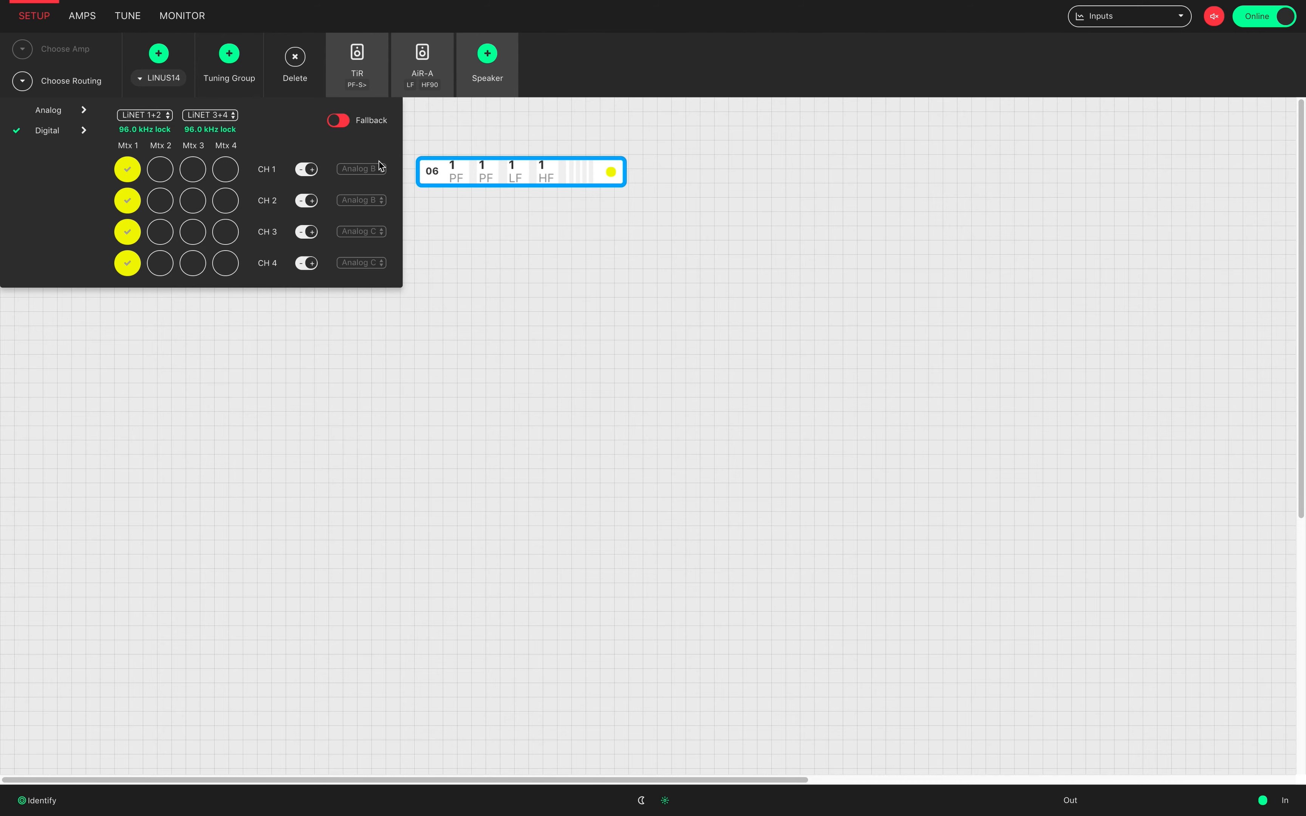
{"action": "left_click", "coordinate": [154, 117]}
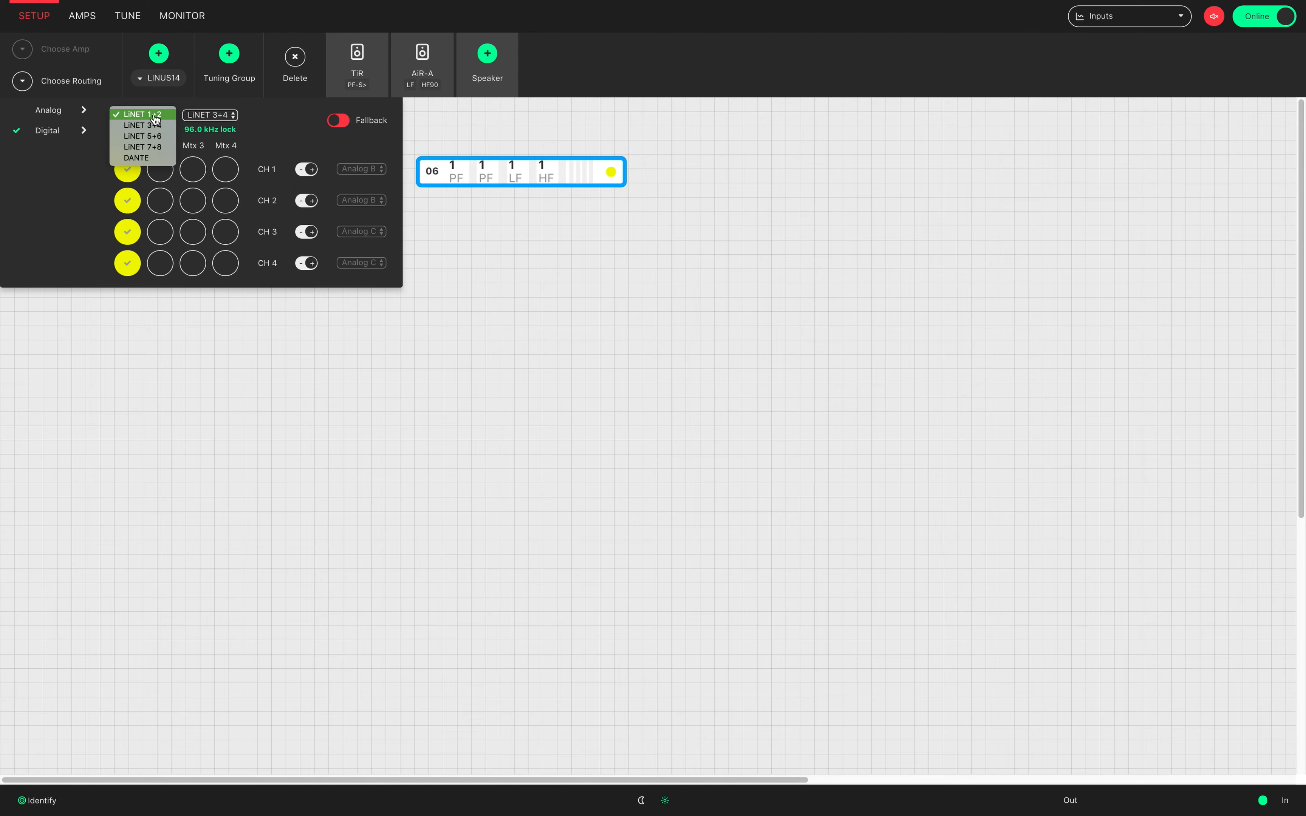
{"action": "left_click", "coordinate": [154, 116]}
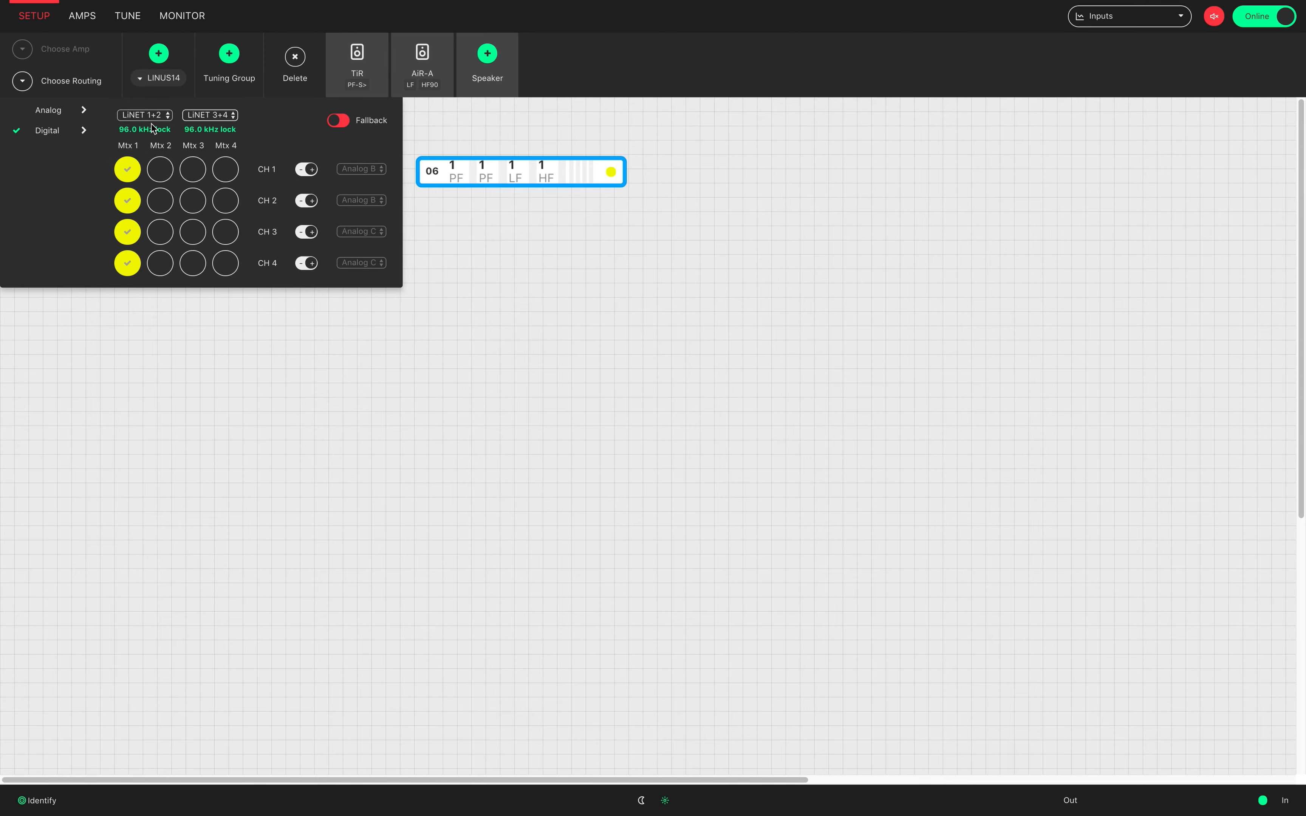
{"action": "left_click_drag", "start_coordinate": [120, 129], "coordinate": [214, 131]}
{"action": "left_click", "coordinate": [214, 131]}
- Try the digital fallback with Analog D as channel 1's backup input, and switch the fallback off again
{"action": "left_click", "coordinate": [338, 122]}
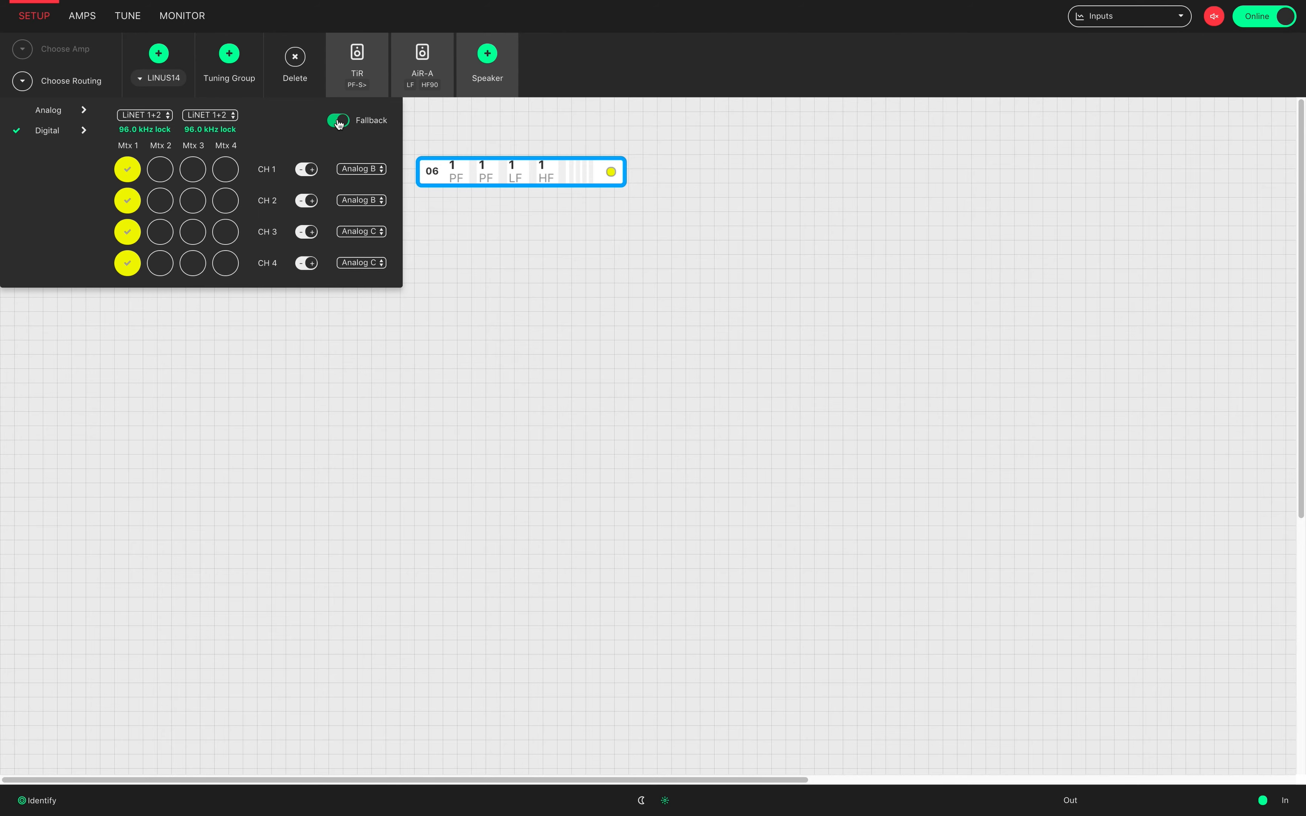
{"action": "left_click", "coordinate": [361, 170]}
{"action": "left_click", "coordinate": [338, 120]}
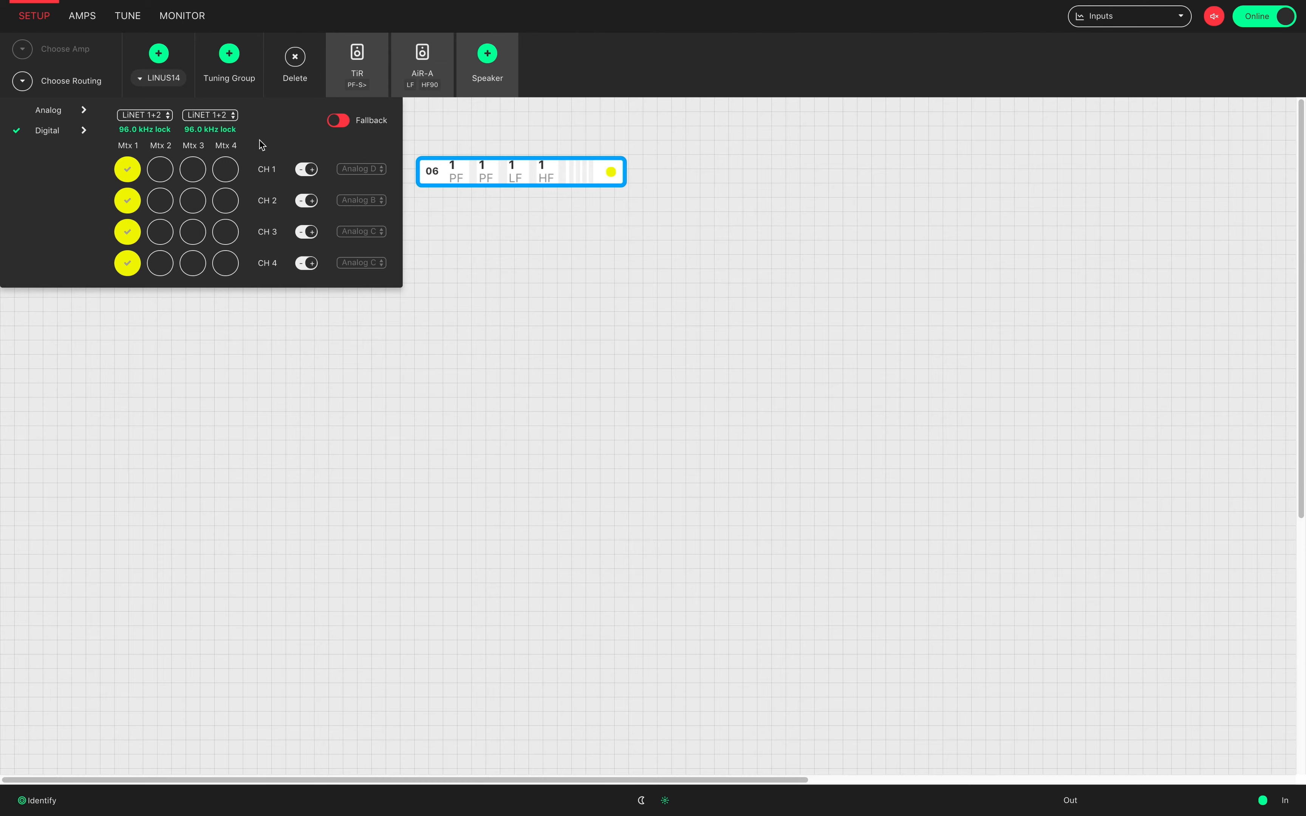
- Change the digital source of amplifier 06 to DANTE and deselect the amplifier
{"action": "left_click", "coordinate": [144, 115]}
{"action": "left_click", "coordinate": [158, 161]}
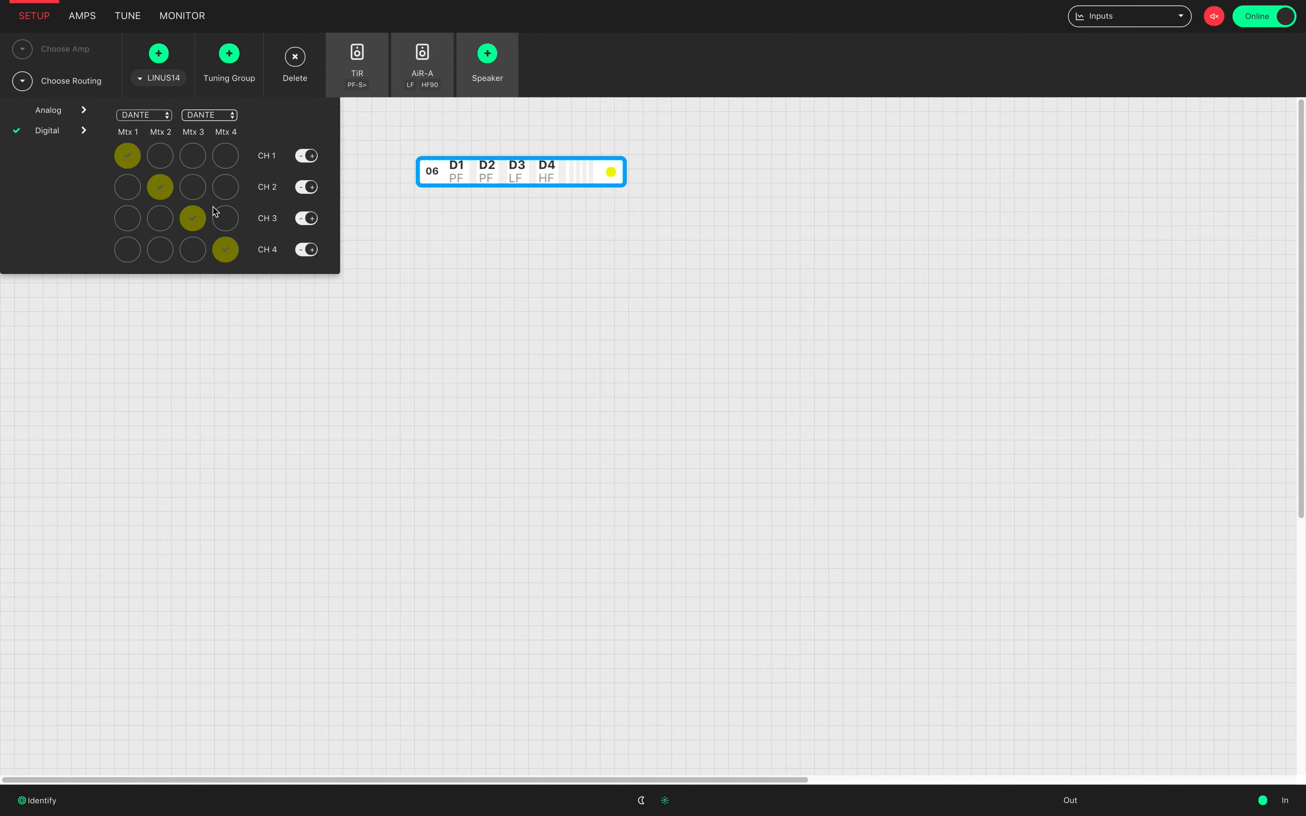
{"action": "left_click", "coordinate": [640, 346]}
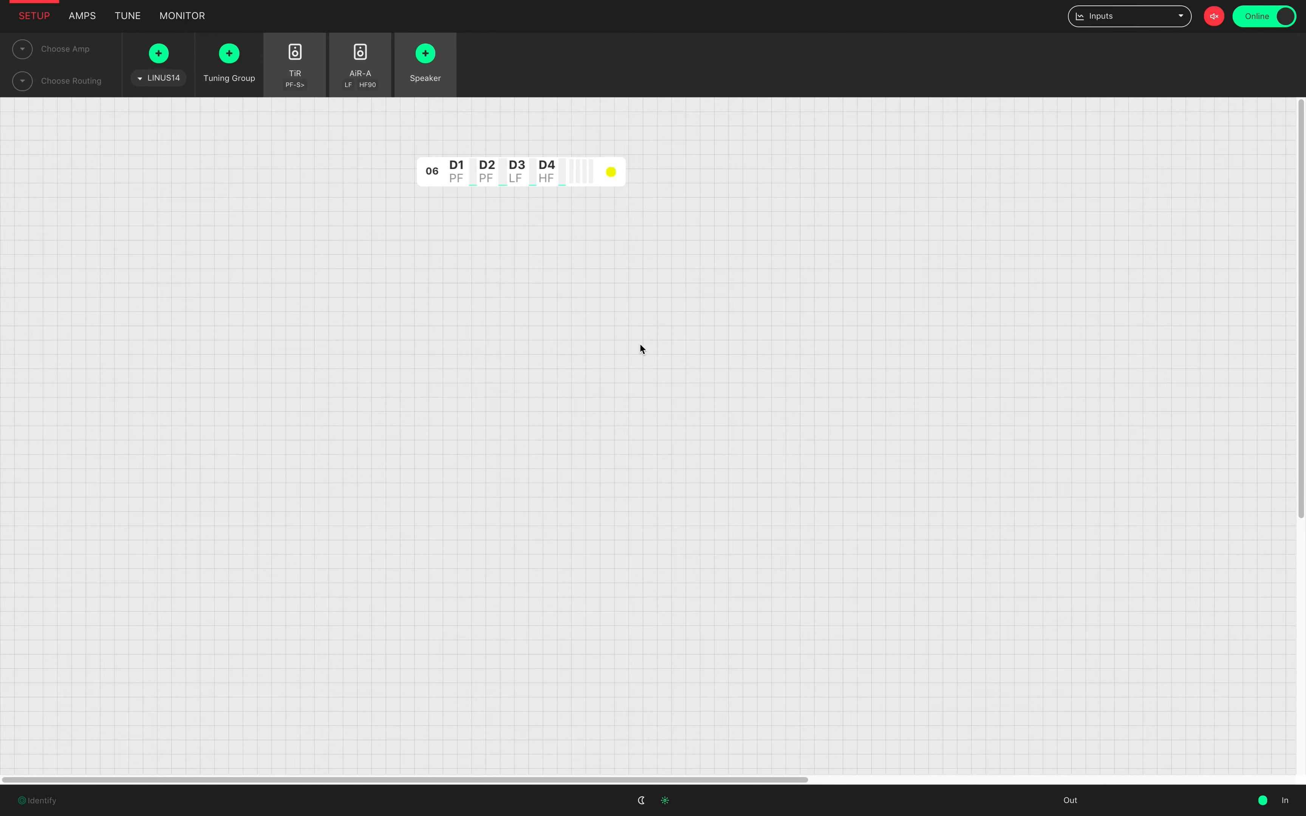